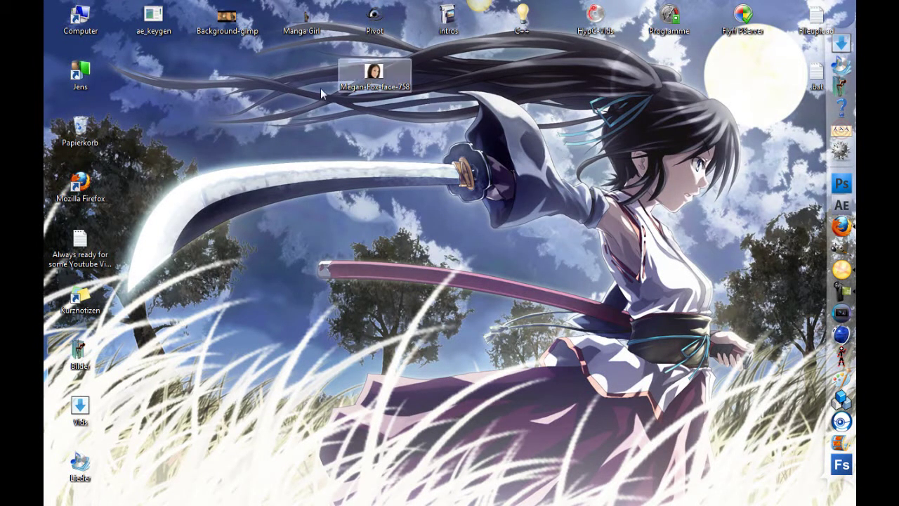
Preview the portrait photo in Windows Photo Viewer, then close the viewer.
{"action": "double_click", "coordinate": [364, 83]}
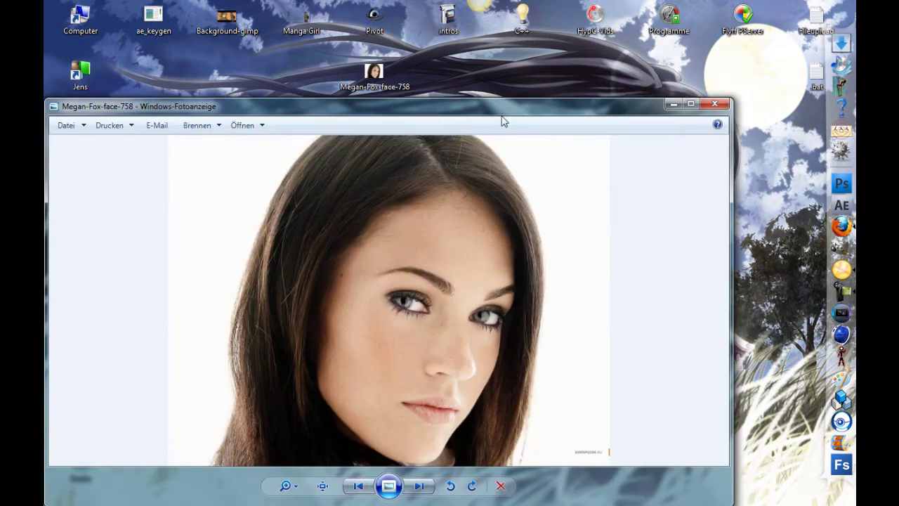
{"action": "left_click_drag", "start_coordinate": [501, 118], "coordinate": [541, 48]}
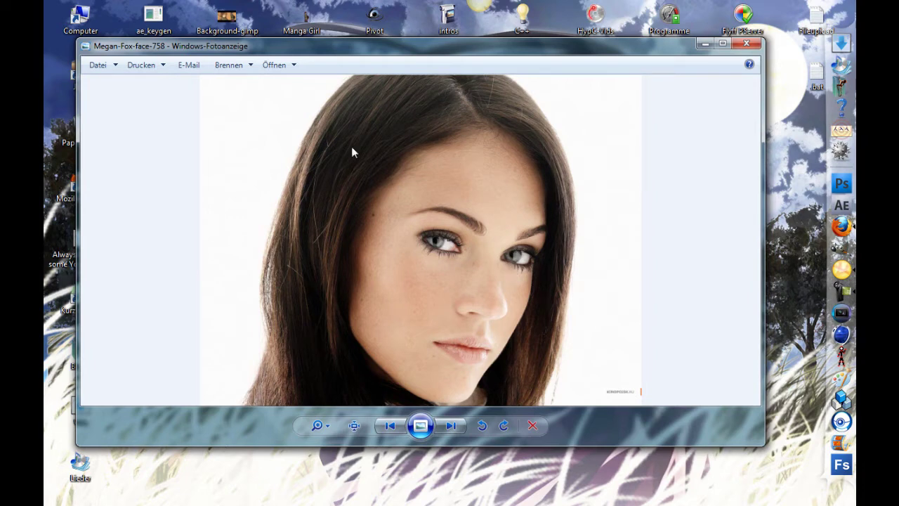
{"action": "left_click", "coordinate": [745, 45]}
Launch GIMP and open the portrait photo by dragging it in from the desktop.
{"action": "left_click", "coordinate": [839, 253]}
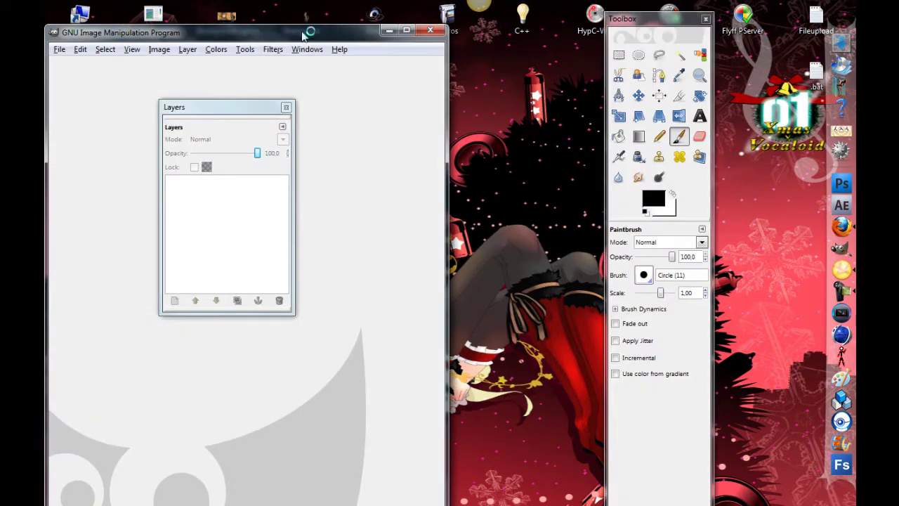
{"action": "left_click_drag", "start_coordinate": [303, 33], "coordinate": [705, 37]}
{"action": "left_click_drag", "start_coordinate": [570, 153], "coordinate": [572, 154]}
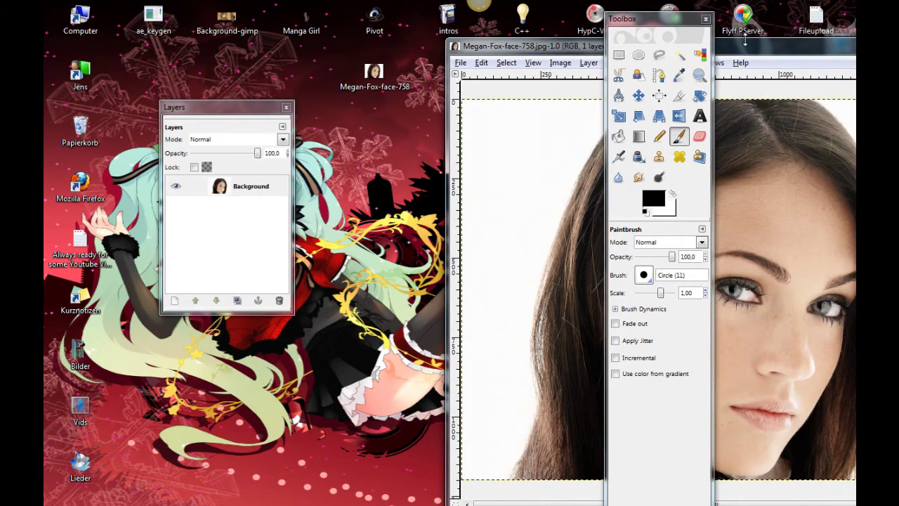
Maximize the image window and enter a 300% zoom value.
{"action": "double_click", "coordinate": [745, 45]}
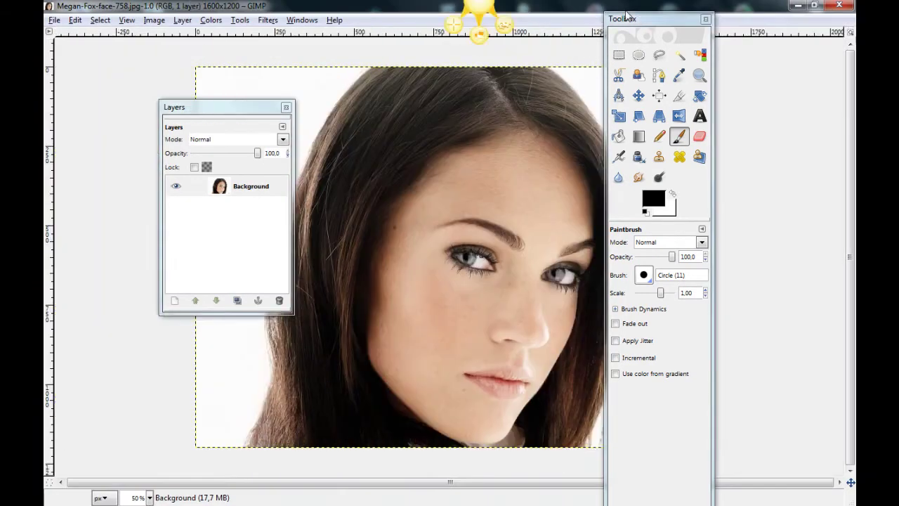
{"action": "mouse_move", "coordinate": [154, 500]}
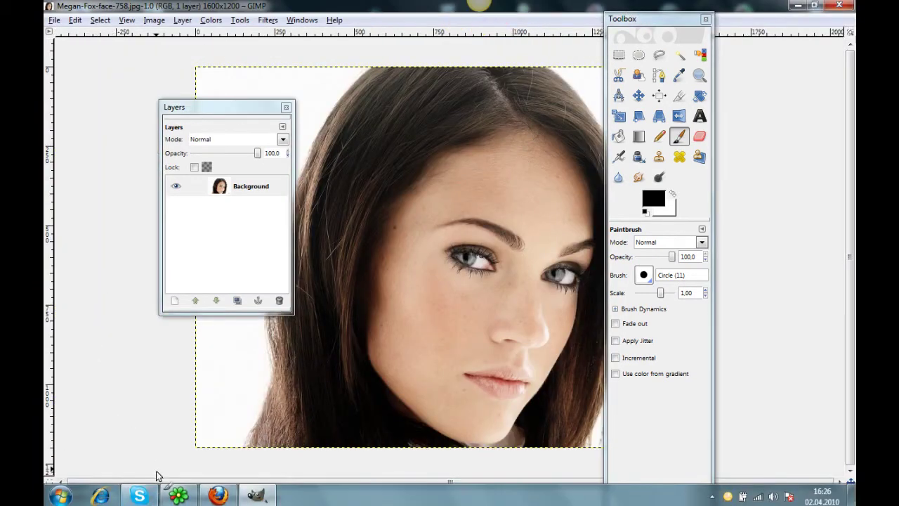
{"action": "left_click", "coordinate": [141, 498]}
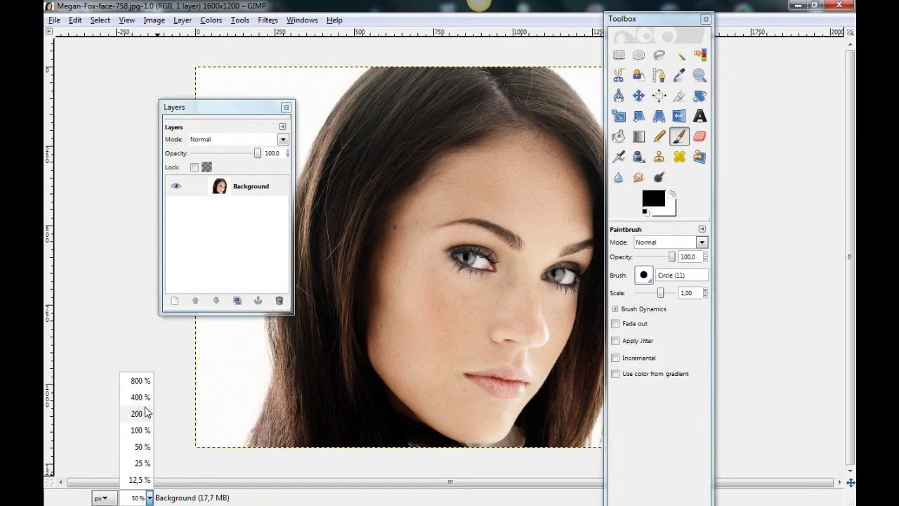
{"action": "left_click", "coordinate": [134, 497]}
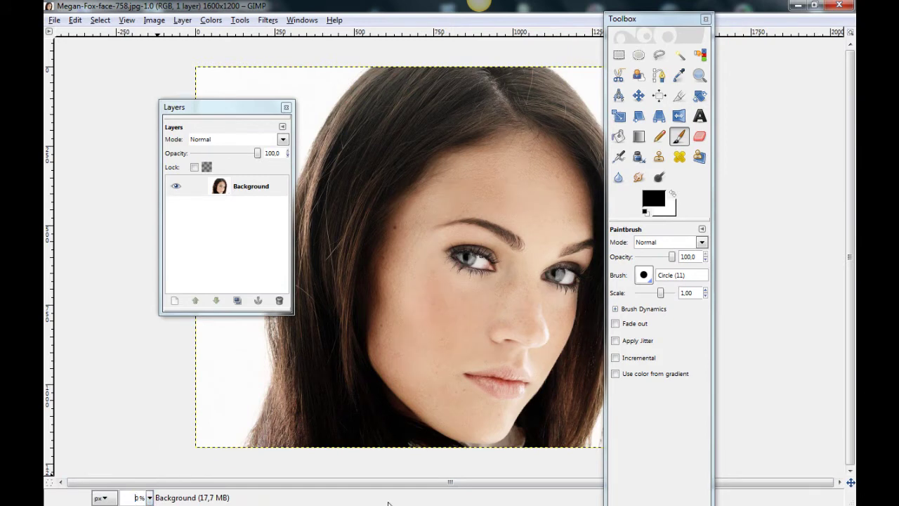
Apply the 300% zoom on the left eye and choose the Free Select tool.
{"action": "key", "text": "Return"}
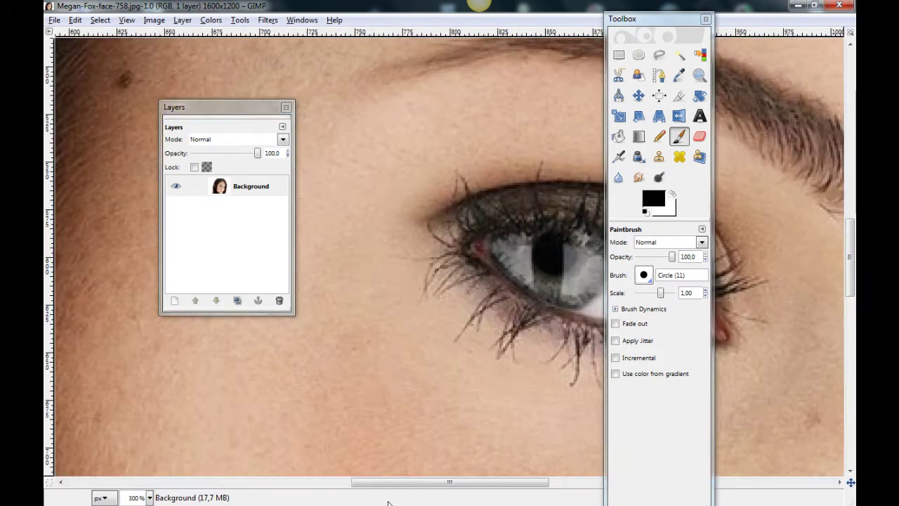
{"action": "left_click_drag", "start_coordinate": [383, 484], "coordinate": [430, 484]}
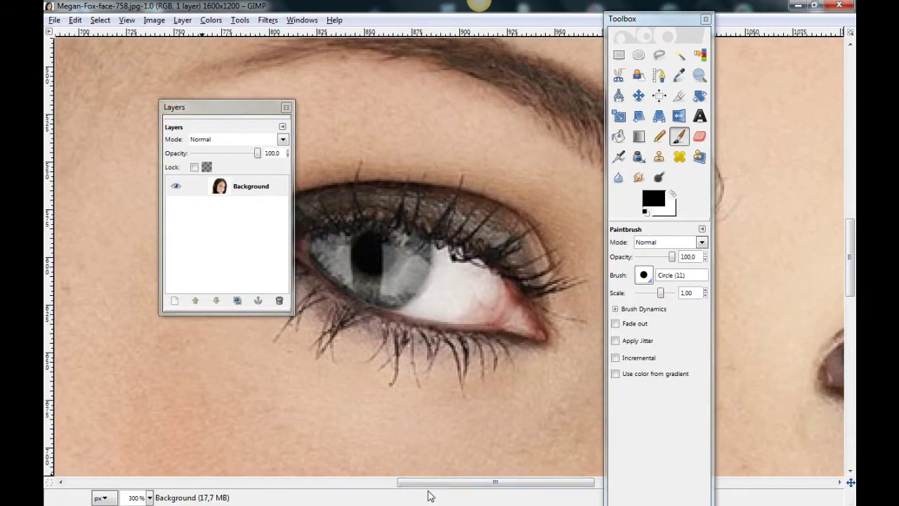
{"action": "left_click", "coordinate": [658, 57]}
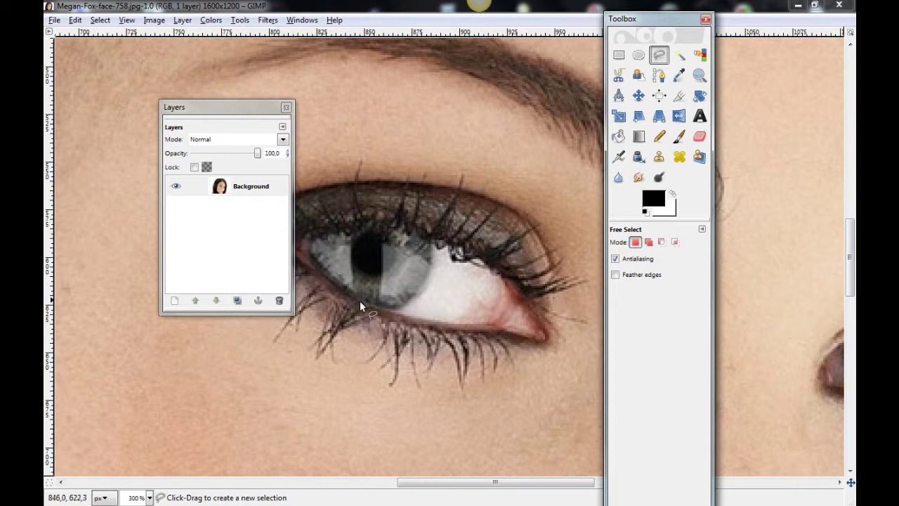
Trace the left iris outline from its left corner along the lower eyelid to its right edge.
{"action": "left_click", "coordinate": [313, 237]}
{"action": "left_click", "coordinate": [311, 250]}
{"action": "left_click", "coordinate": [315, 261]}
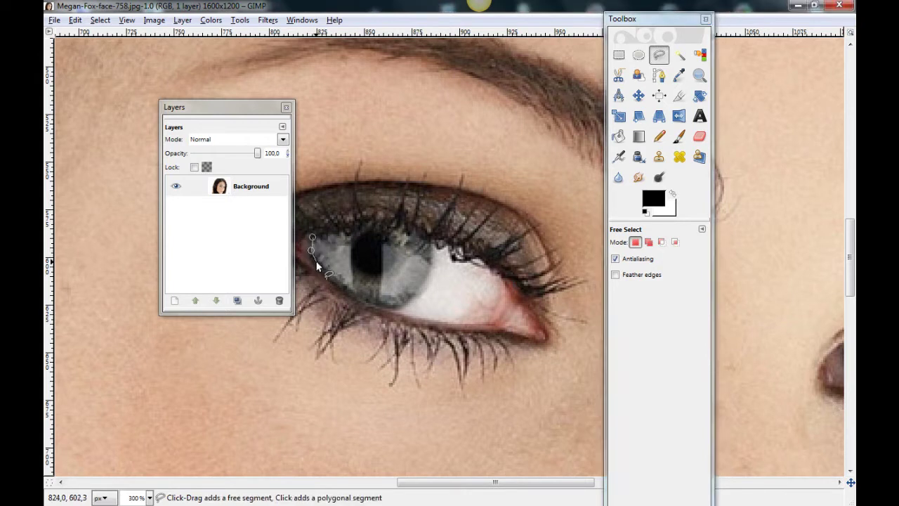
{"action": "left_click", "coordinate": [348, 289]}
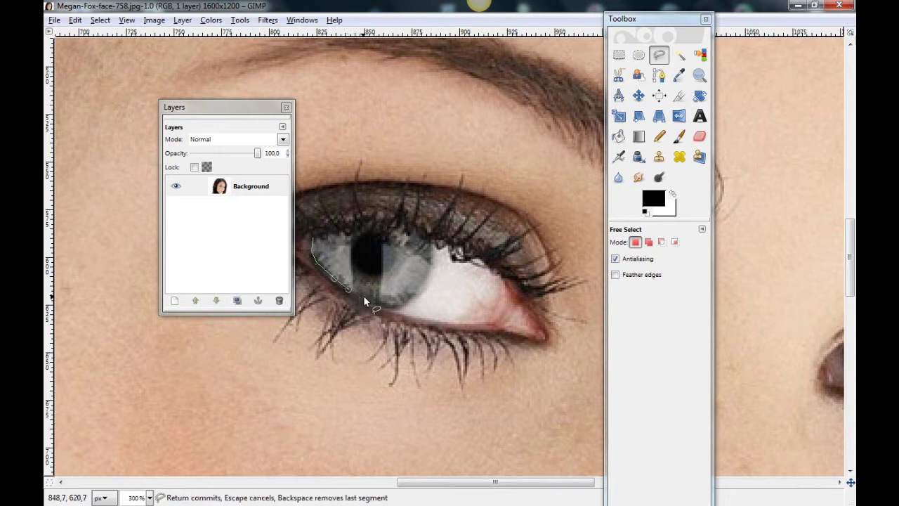
{"action": "left_click", "coordinate": [366, 298]}
{"action": "left_click", "coordinate": [400, 302]}
{"action": "left_click", "coordinate": [411, 296]}
{"action": "left_click", "coordinate": [419, 284]}
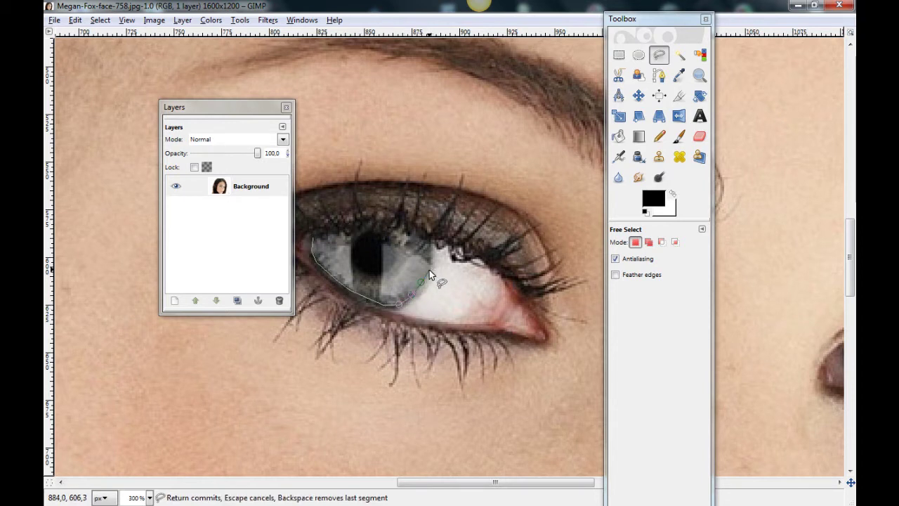
Continue the outline along the upper eyelid and close it at the start point.
{"action": "left_click", "coordinate": [407, 235]}
{"action": "left_click", "coordinate": [394, 232]}
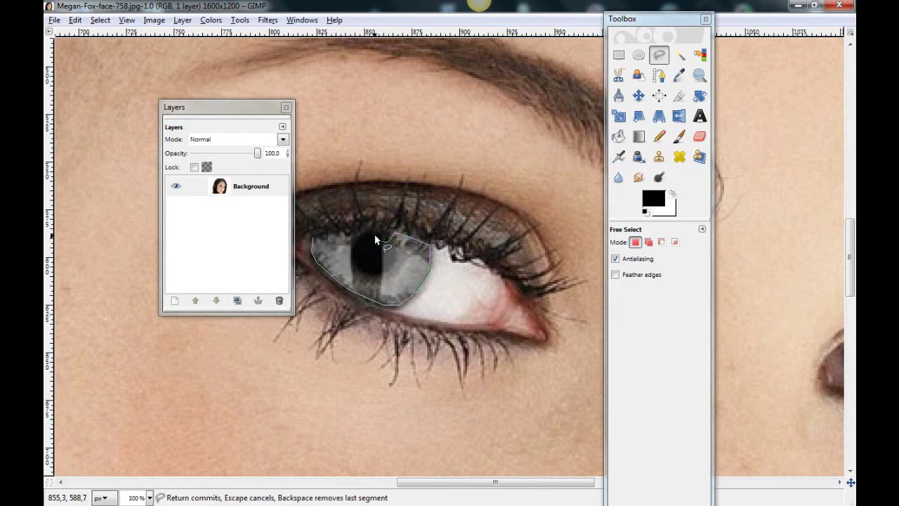
{"action": "left_click", "coordinate": [376, 239]}
{"action": "left_click", "coordinate": [366, 225]}
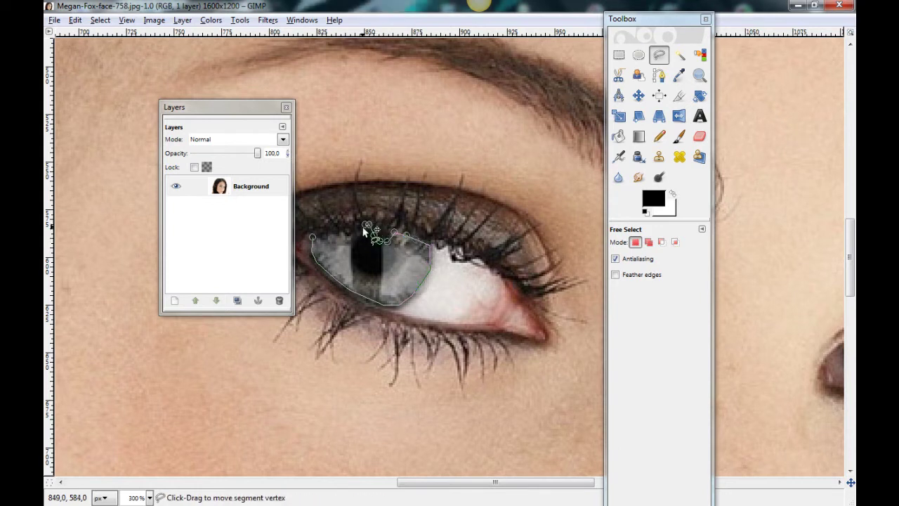
{"action": "left_click", "coordinate": [358, 231]}
{"action": "left_click", "coordinate": [349, 236]}
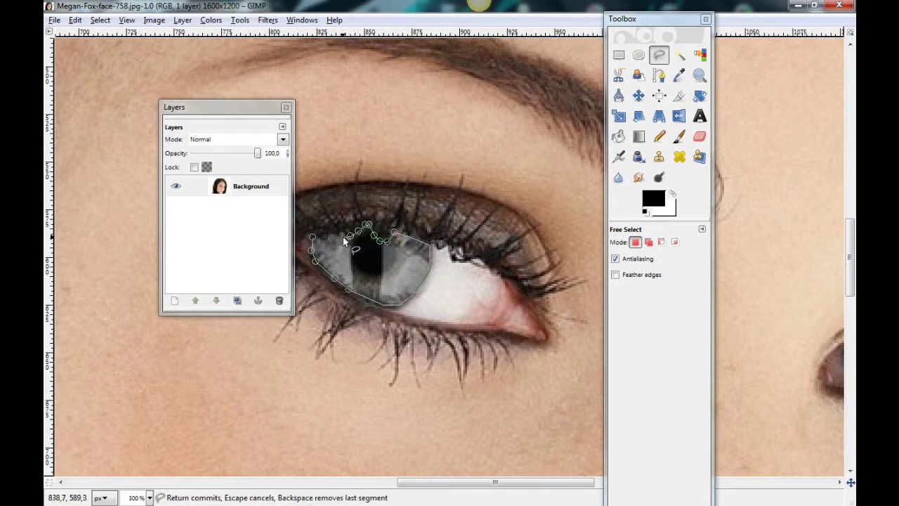
{"action": "left_click", "coordinate": [332, 231]}
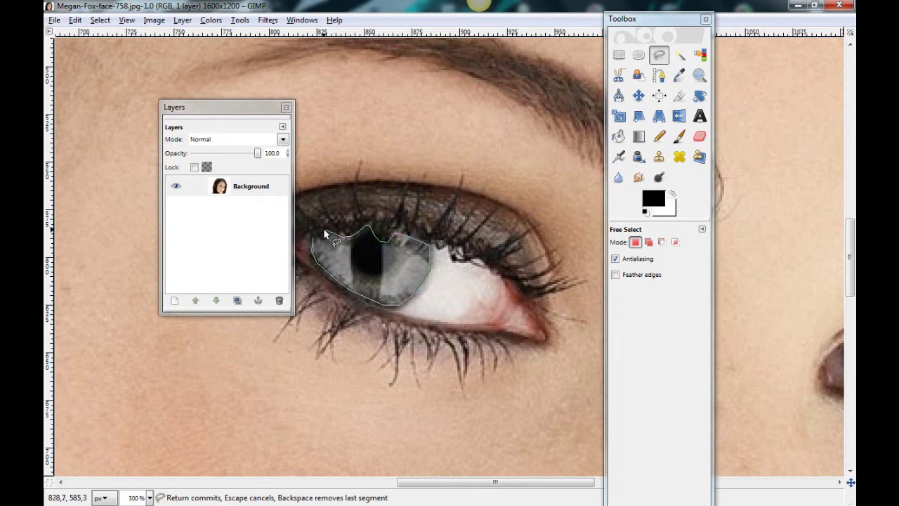
{"action": "left_click", "coordinate": [324, 228]}
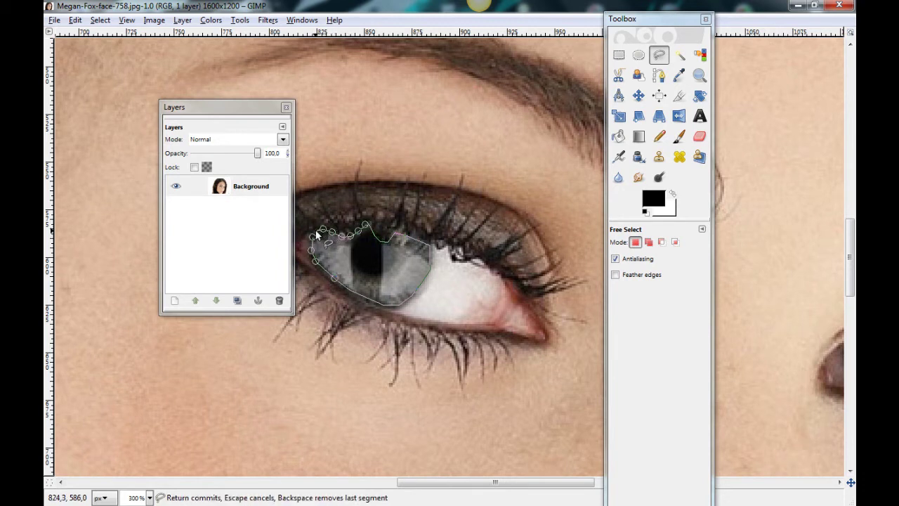
{"action": "left_click", "coordinate": [318, 236]}
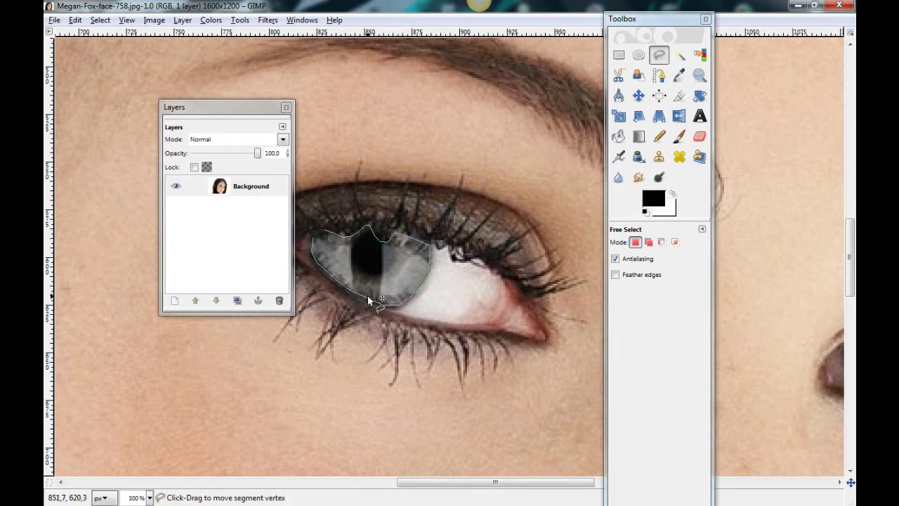
Reshape the outline's bottom to fit the iris and commit it as a selection in add mode.
{"action": "left_click_drag", "start_coordinate": [367, 301], "coordinate": [402, 310]}
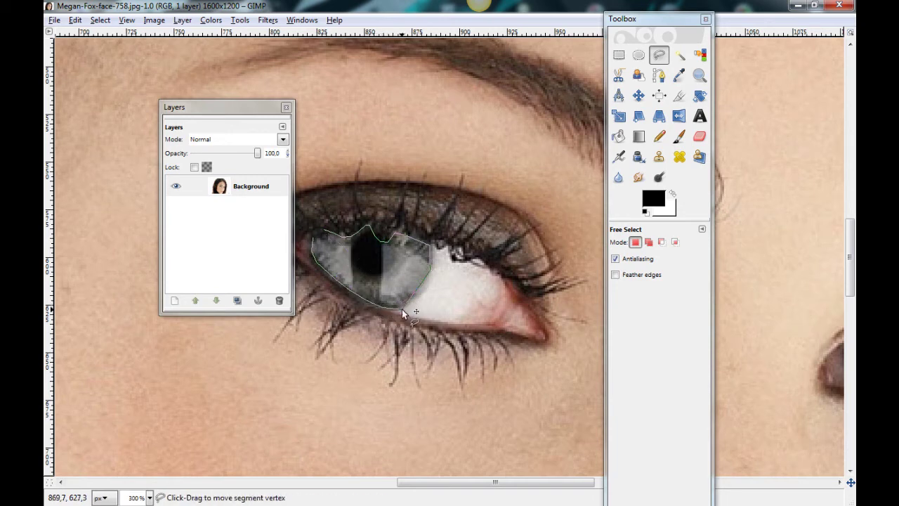
{"action": "left_click", "coordinate": [312, 238]}
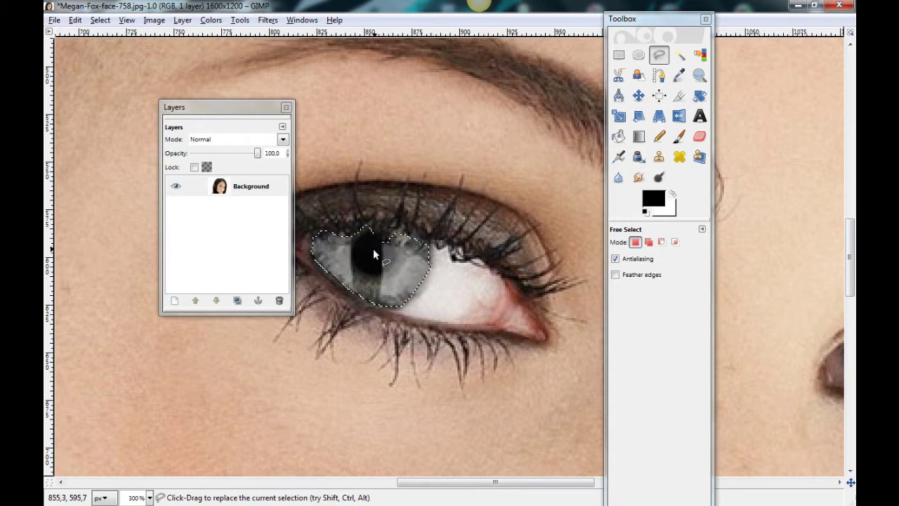
{"action": "key", "text": "shift"}
Pan to the right eye and trace its iris outline along the lower eyelid.
{"action": "key", "text": "space"}
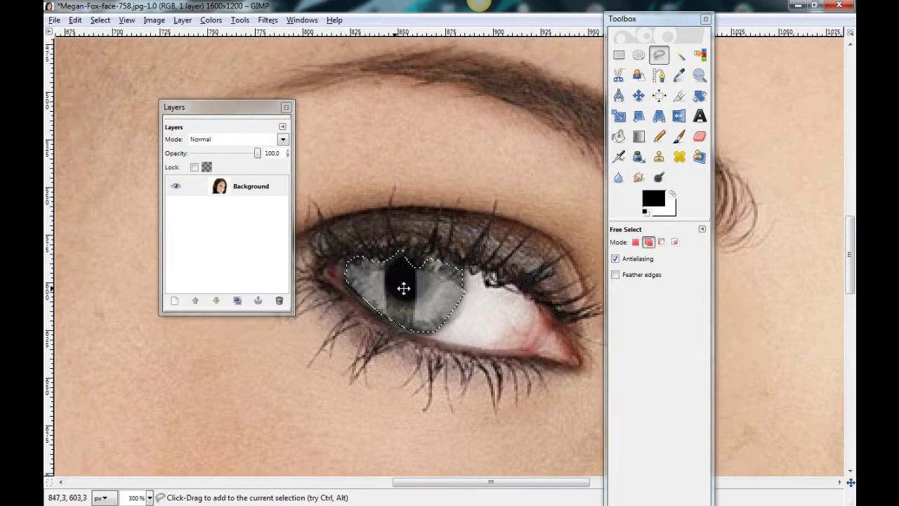
{"action": "left_click_drag", "start_coordinate": [403, 288], "coordinate": [368, 262]}
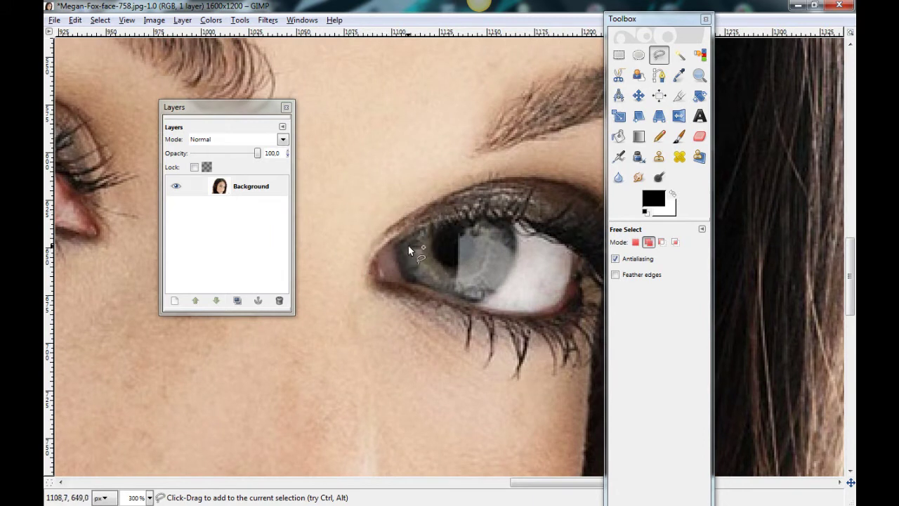
{"action": "left_click", "coordinate": [397, 247]}
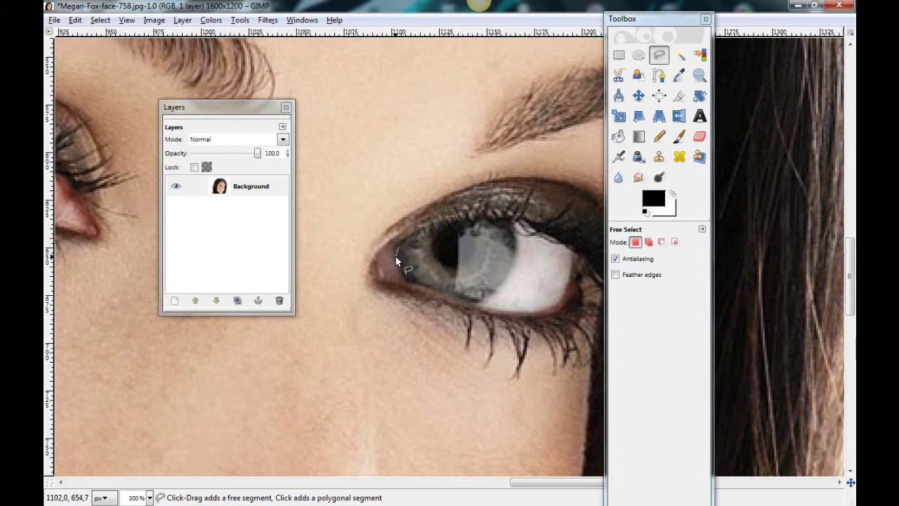
{"action": "left_click", "coordinate": [395, 257]}
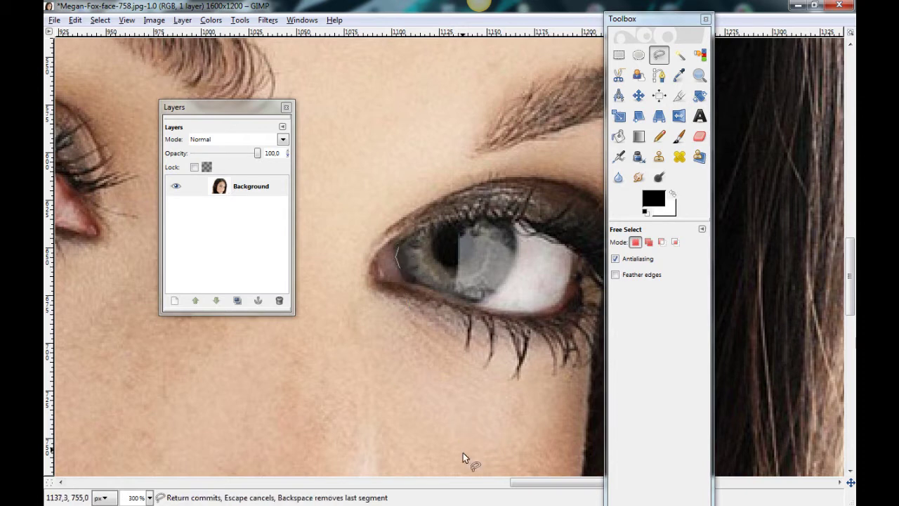
{"action": "left_click_drag", "start_coordinate": [536, 482], "coordinate": [526, 434]}
{"action": "left_click", "coordinate": [436, 278]}
{"action": "left_click", "coordinate": [449, 283]}
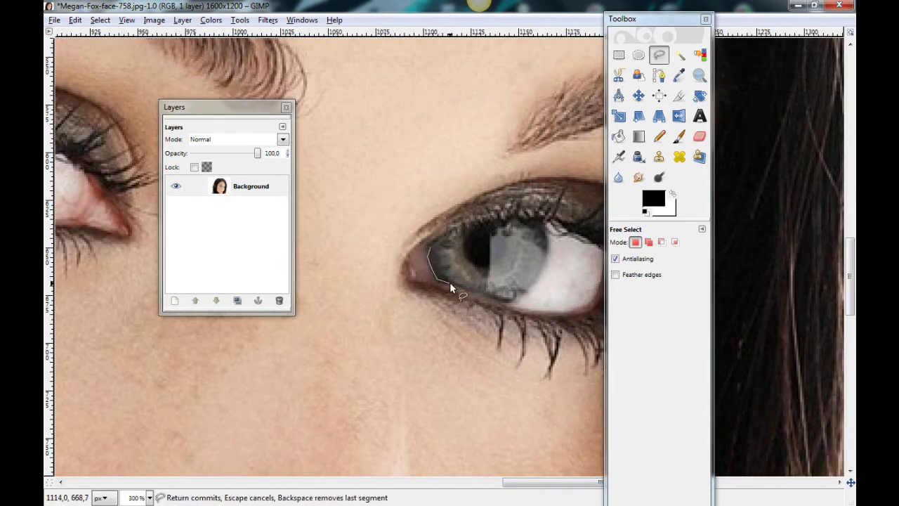
{"action": "left_click", "coordinate": [494, 298]}
{"action": "left_click", "coordinate": [526, 292]}
Continue the outline up the outer edge, along the upper eyelid, and around the inner corner, then close it.
{"action": "left_click", "coordinate": [537, 277]}
{"action": "left_click", "coordinate": [545, 247]}
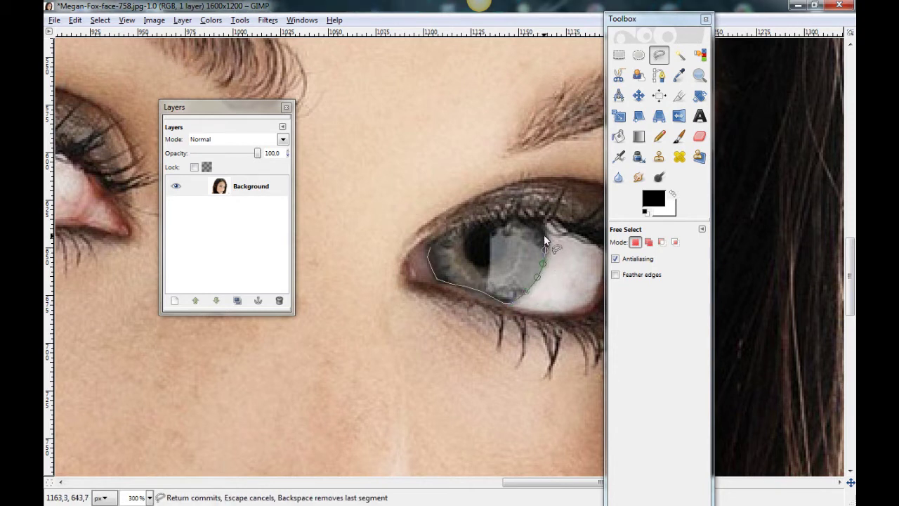
{"action": "left_click", "coordinate": [542, 230]}
{"action": "left_click", "coordinate": [533, 219]}
{"action": "left_click", "coordinate": [519, 217]}
{"action": "left_click", "coordinate": [505, 220]}
{"action": "left_click", "coordinate": [499, 225]}
{"action": "left_click", "coordinate": [487, 218]}
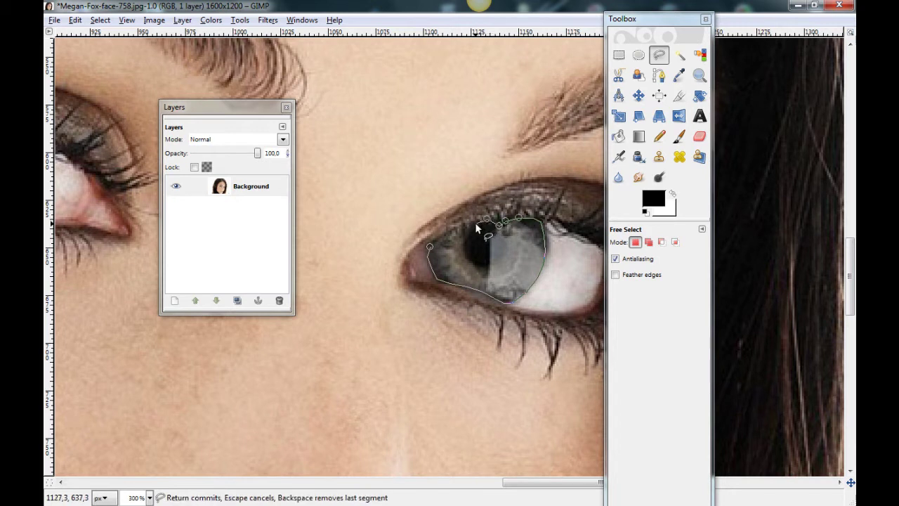
{"action": "left_click", "coordinate": [474, 222]}
{"action": "left_click", "coordinate": [456, 229]}
{"action": "left_click", "coordinate": [444, 235]}
{"action": "left_click", "coordinate": [429, 245]}
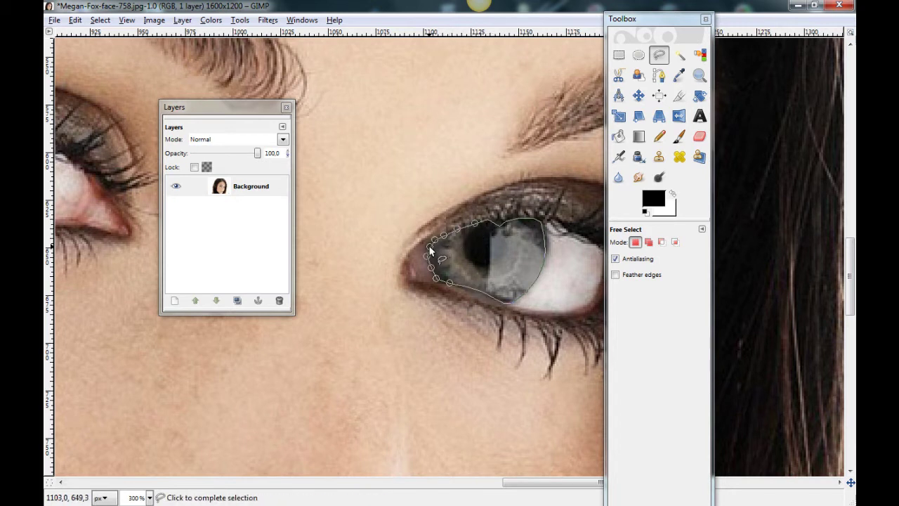
{"action": "left_click", "coordinate": [431, 250]}
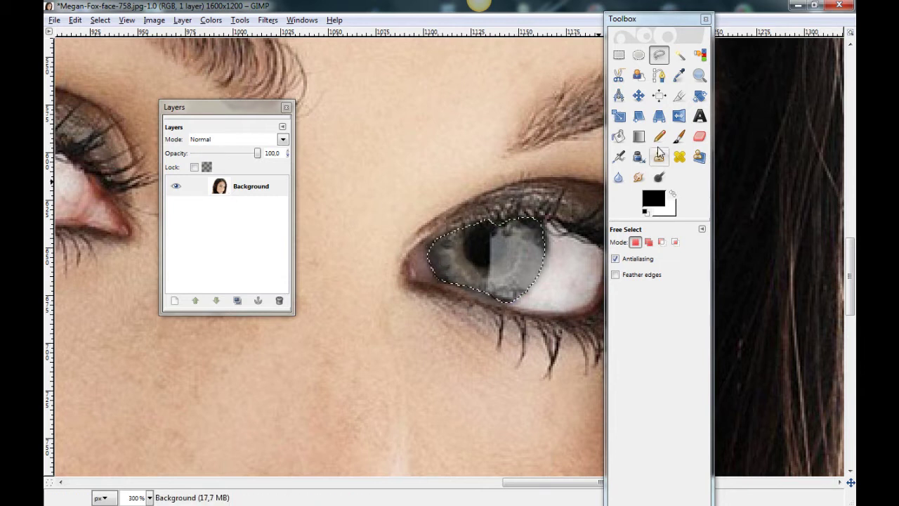
Create a transparent New Layer above Background, choose Bucket Fill, and open the foreground colour chooser.
{"action": "right_click", "coordinate": [504, 253]}
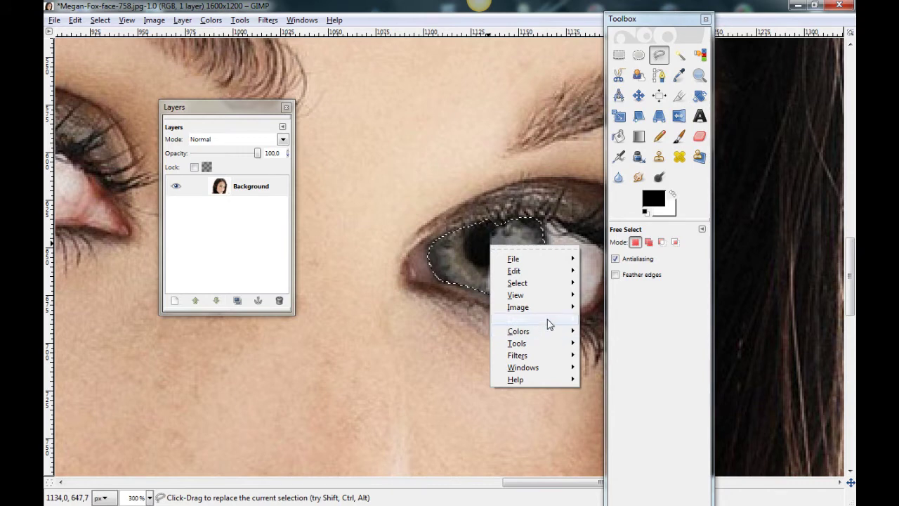
{"action": "mouse_move", "coordinate": [545, 320]}
{"action": "left_click", "coordinate": [610, 300]}
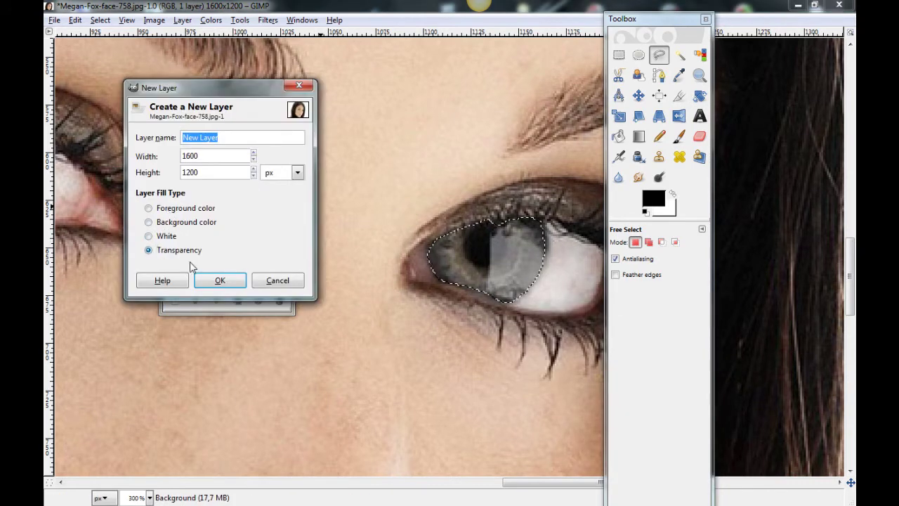
{"action": "left_click", "coordinate": [222, 281]}
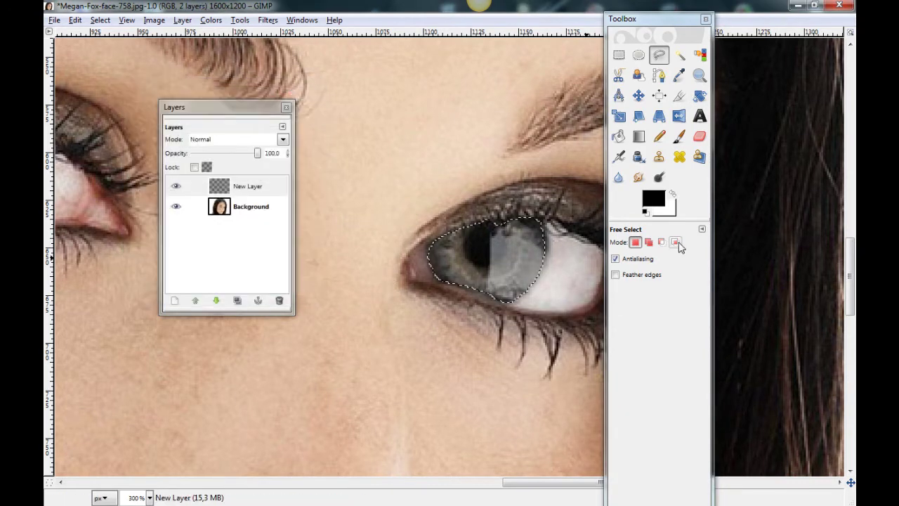
{"action": "left_click", "coordinate": [618, 136]}
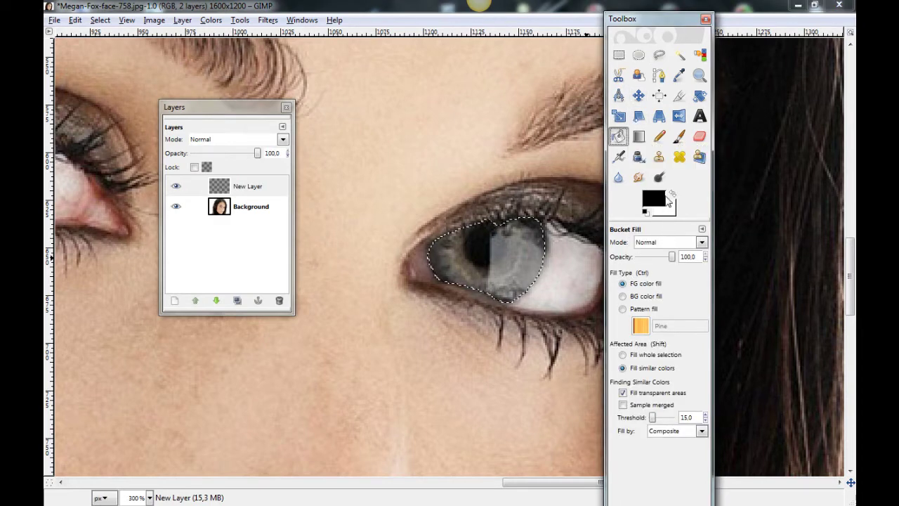
{"action": "left_click", "coordinate": [660, 199]}
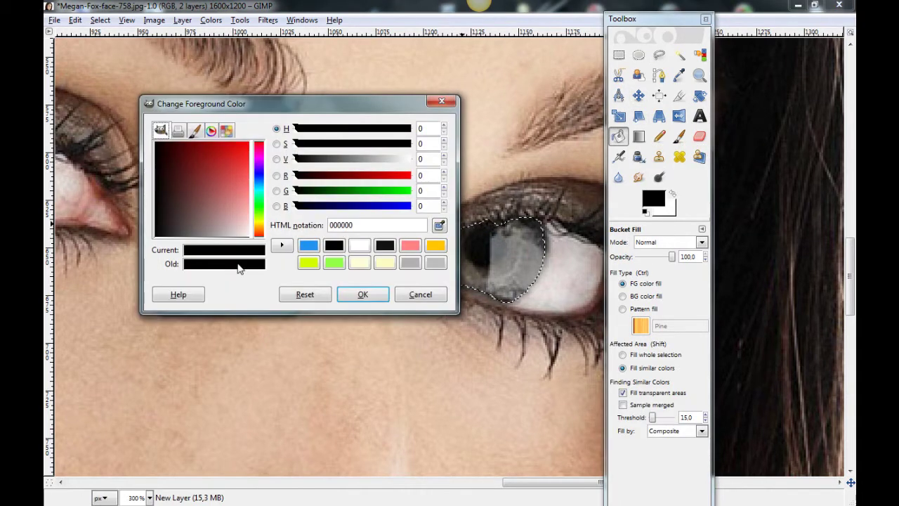
Set the foreground to light red and bucket-fill both selected irises on New Layer.
{"action": "left_click_drag", "start_coordinate": [246, 241], "coordinate": [249, 174]}
{"action": "left_click", "coordinate": [362, 294]}
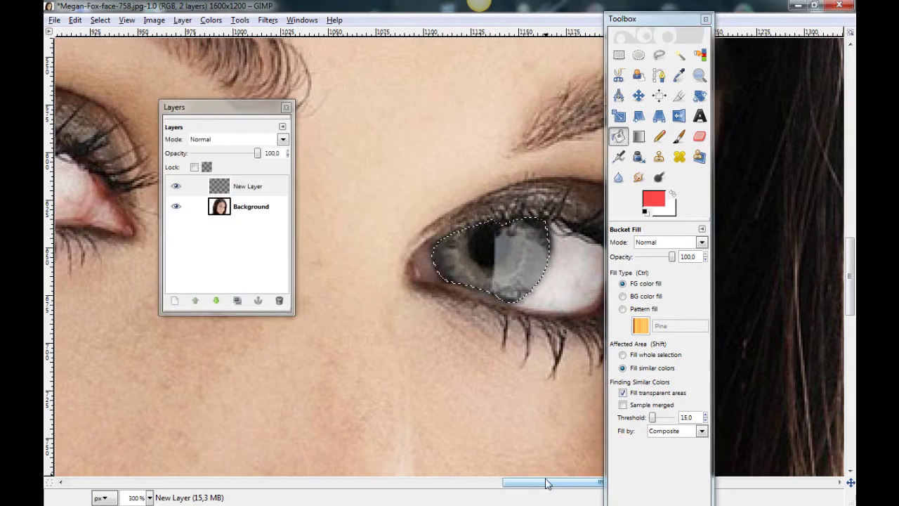
{"action": "left_click_drag", "start_coordinate": [538, 481], "coordinate": [445, 486]}
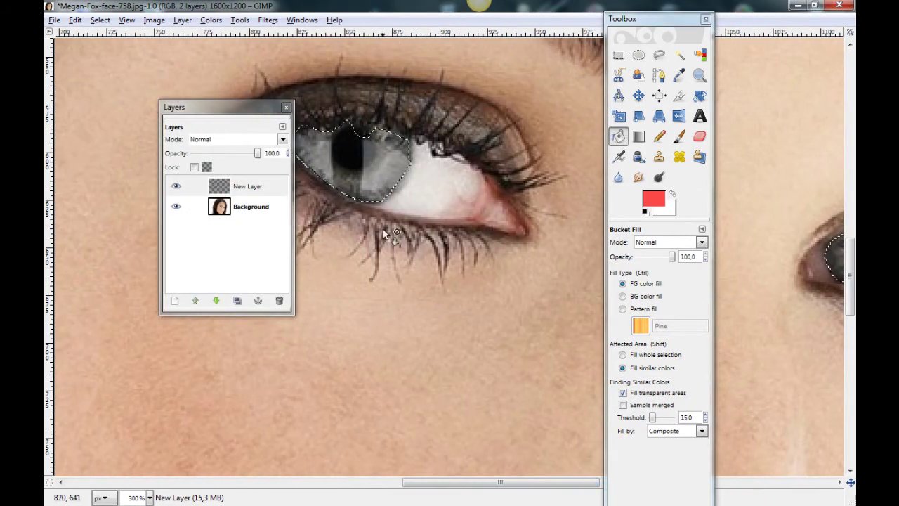
{"action": "left_click", "coordinate": [373, 174]}
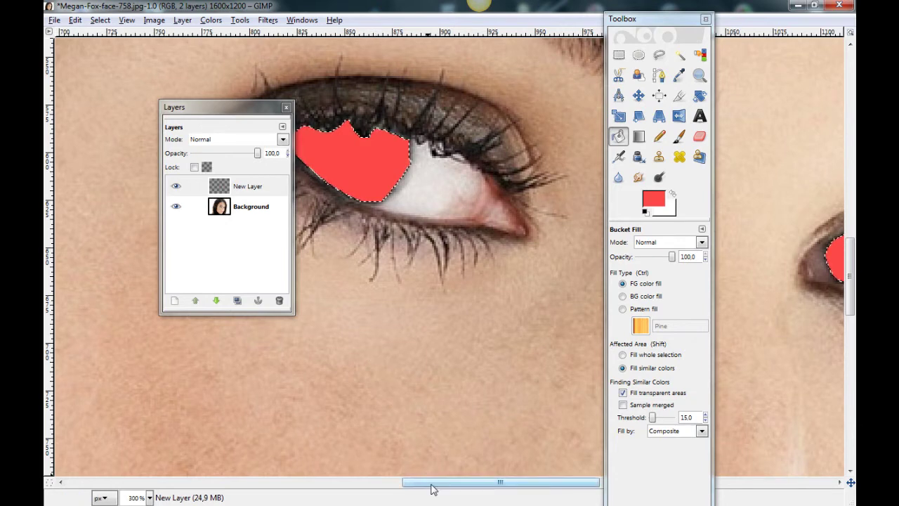
{"action": "left_click_drag", "start_coordinate": [435, 481], "coordinate": [531, 489]}
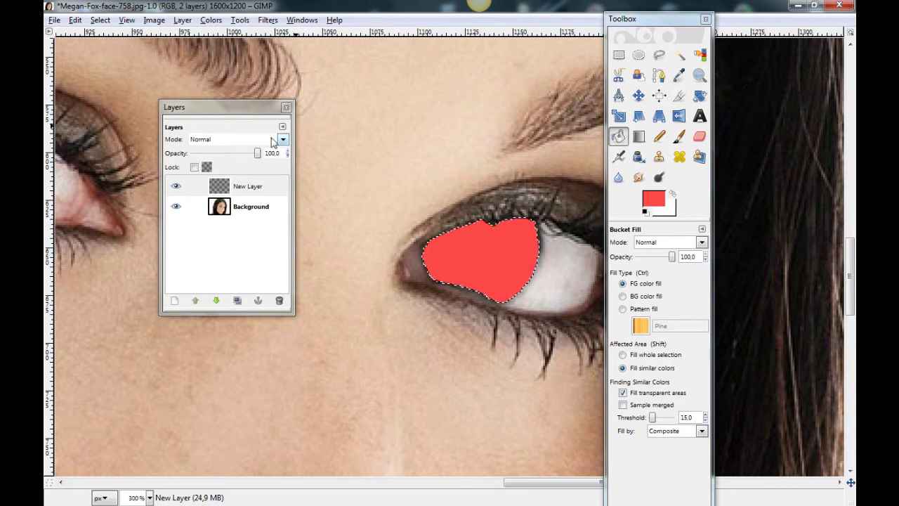
Switch New Layer's blend mode to Color and zoom out to 100%.
{"action": "left_click", "coordinate": [197, 185]}
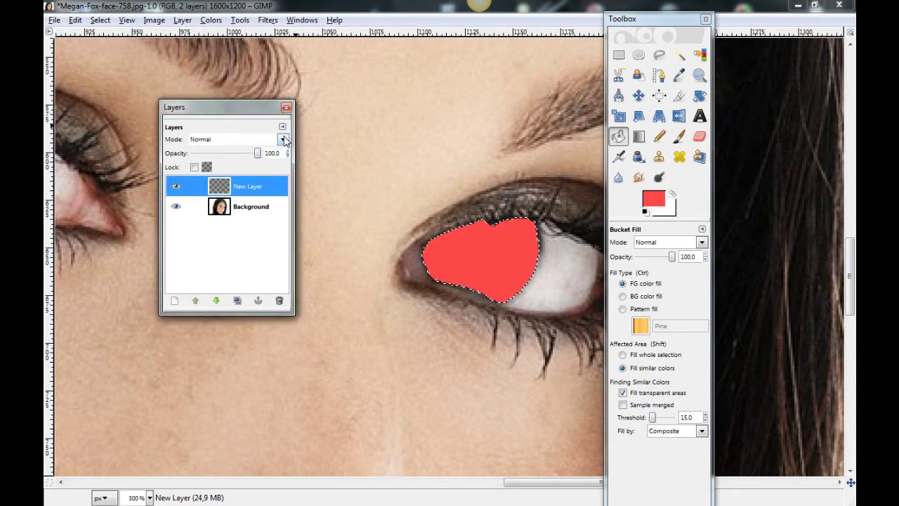
{"action": "left_click", "coordinate": [282, 139]}
{"action": "left_click", "coordinate": [202, 441]}
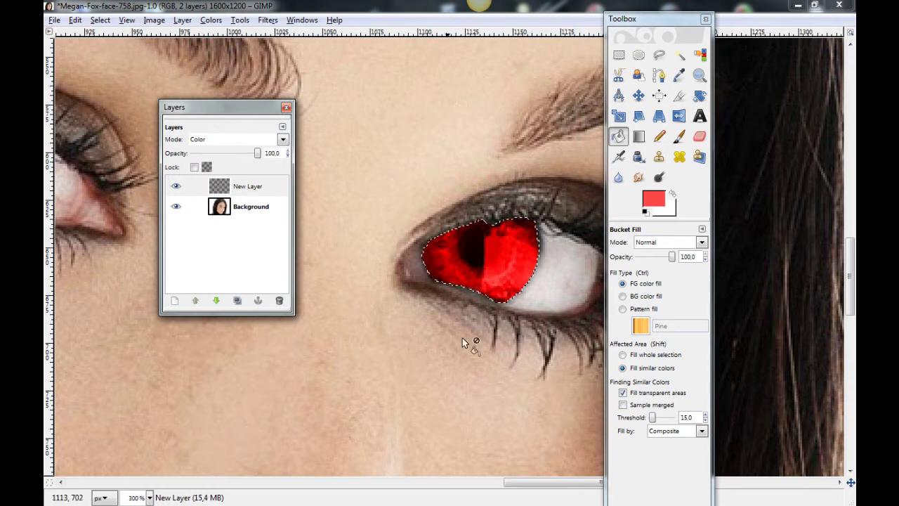
{"action": "left_click", "coordinate": [148, 497]}
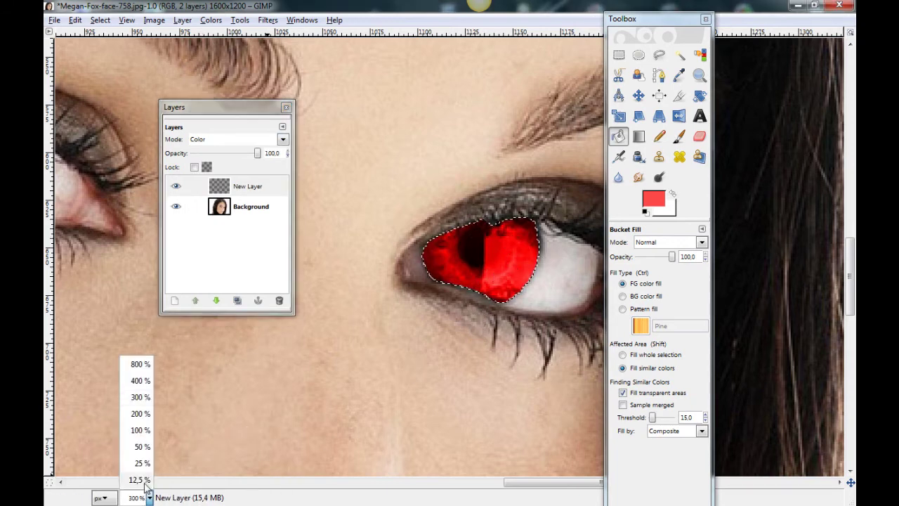
{"action": "left_click", "coordinate": [138, 430]}
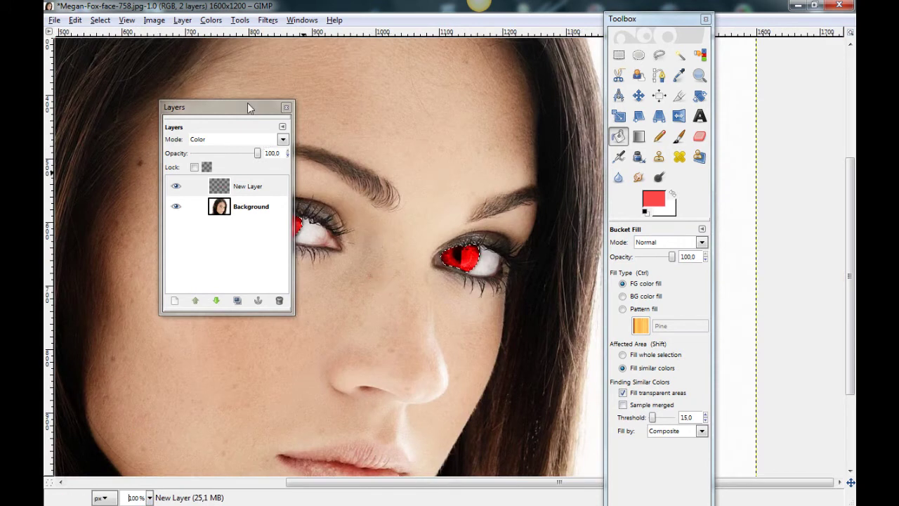
Lower New Layer's opacity to about 44.6.
{"action": "left_click_drag", "start_coordinate": [248, 104], "coordinate": [208, 114]}
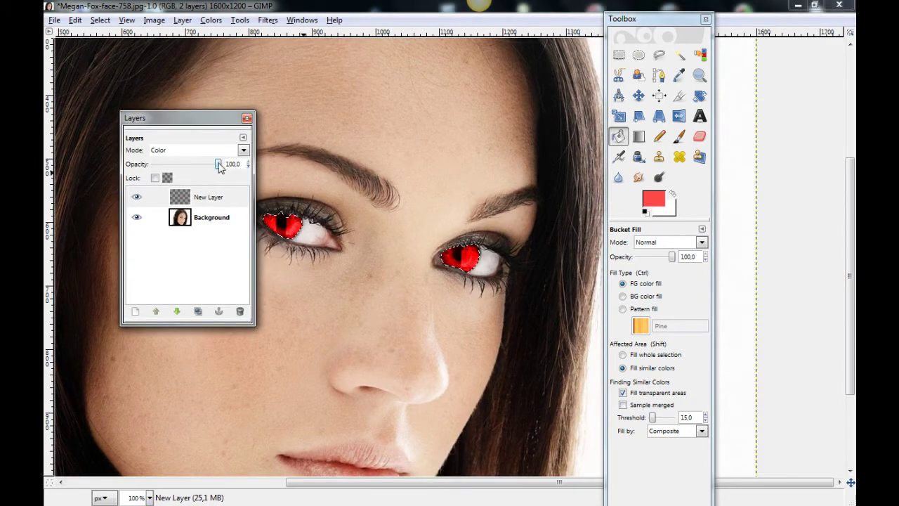
{"action": "left_click_drag", "start_coordinate": [219, 164], "coordinate": [184, 170]}
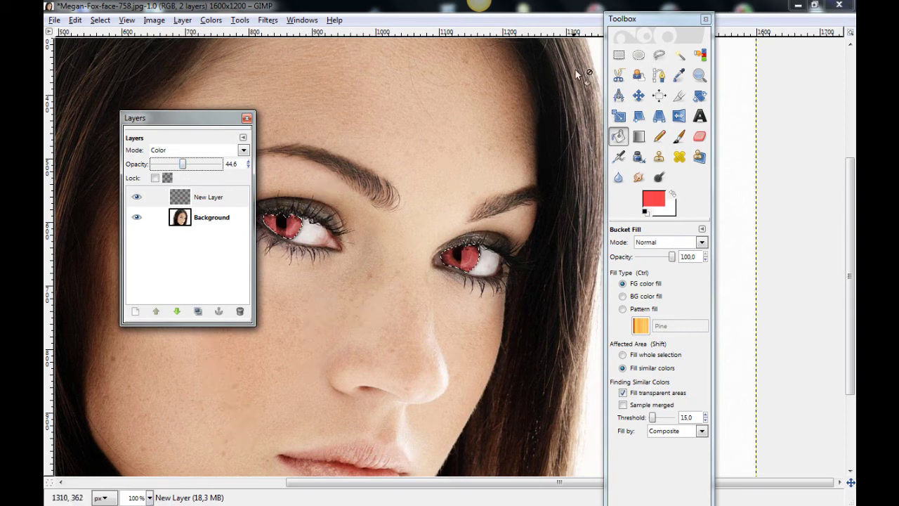
{"action": "left_click", "coordinate": [618, 55]}
Clear the iris selection, zoom back to 300%, and pan across to the other eye.
{"action": "left_click", "coordinate": [469, 134]}
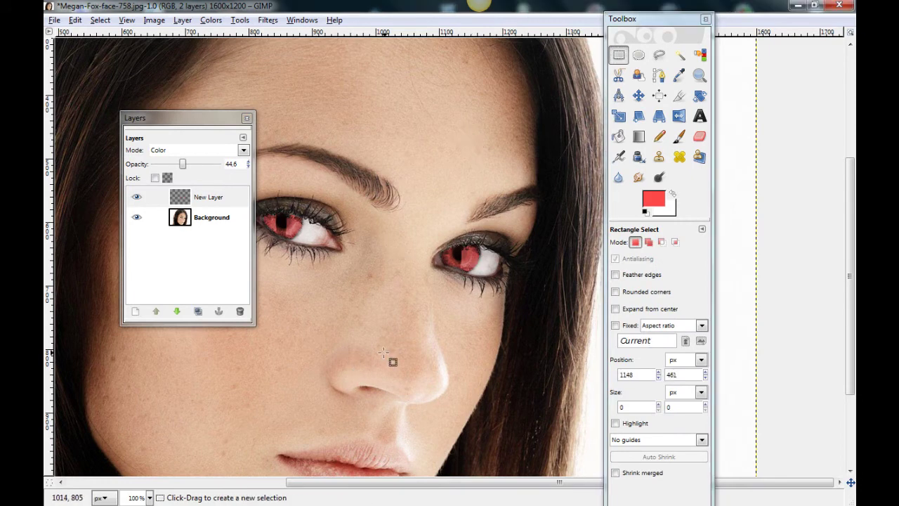
{"action": "left_click", "coordinate": [149, 497]}
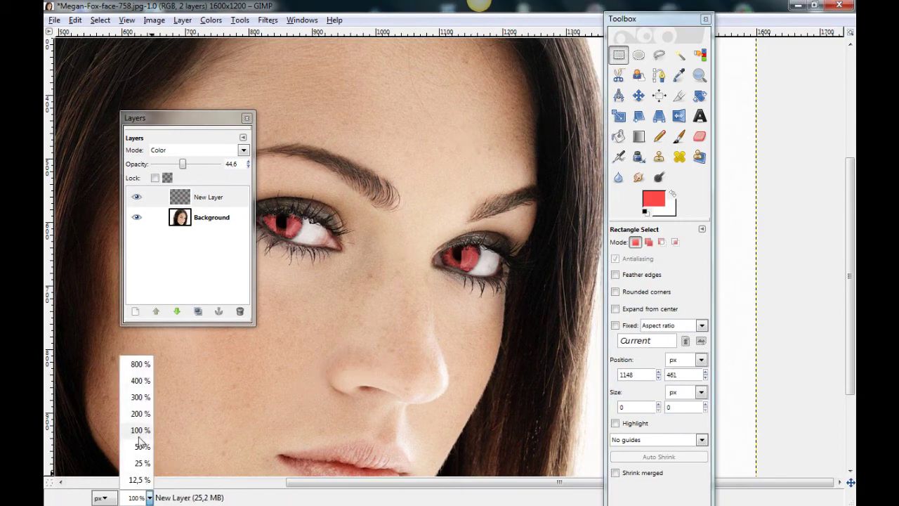
{"action": "left_click", "coordinate": [137, 397]}
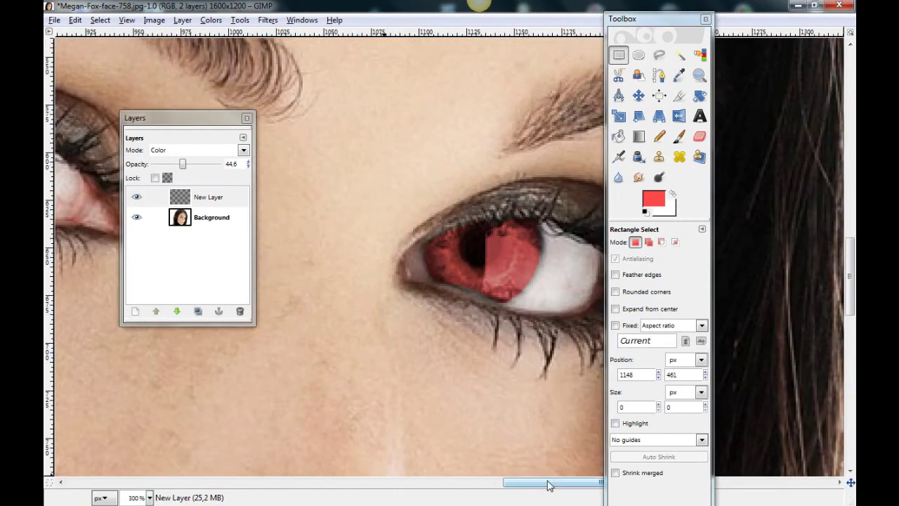
{"action": "left_click_drag", "start_coordinate": [492, 482], "coordinate": [433, 478]}
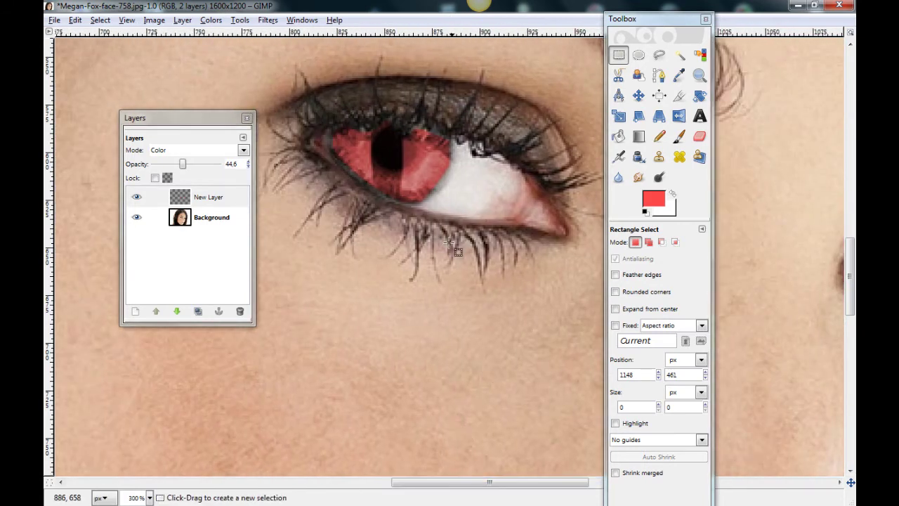
Ellipse-select the left pupil and toggle between the photo and red layers to compare.
{"action": "left_click", "coordinate": [639, 56]}
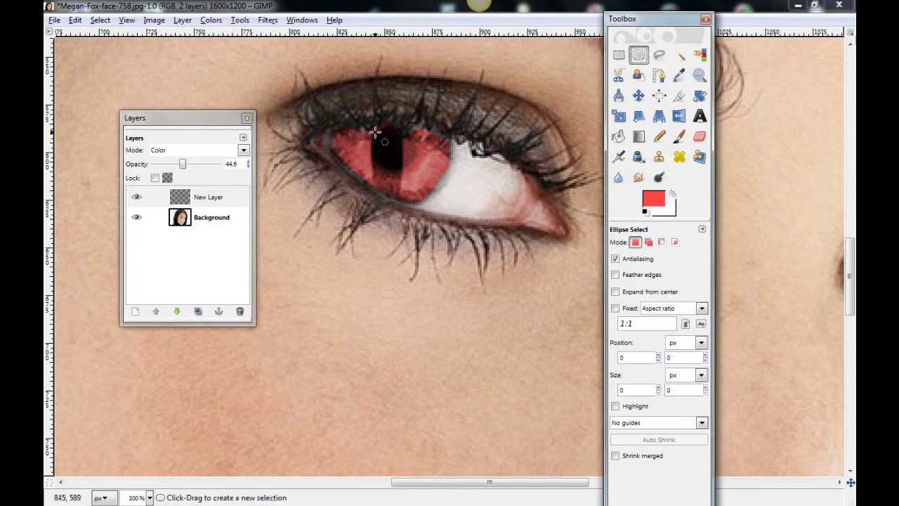
{"action": "left_click_drag", "start_coordinate": [373, 125], "coordinate": [403, 176]}
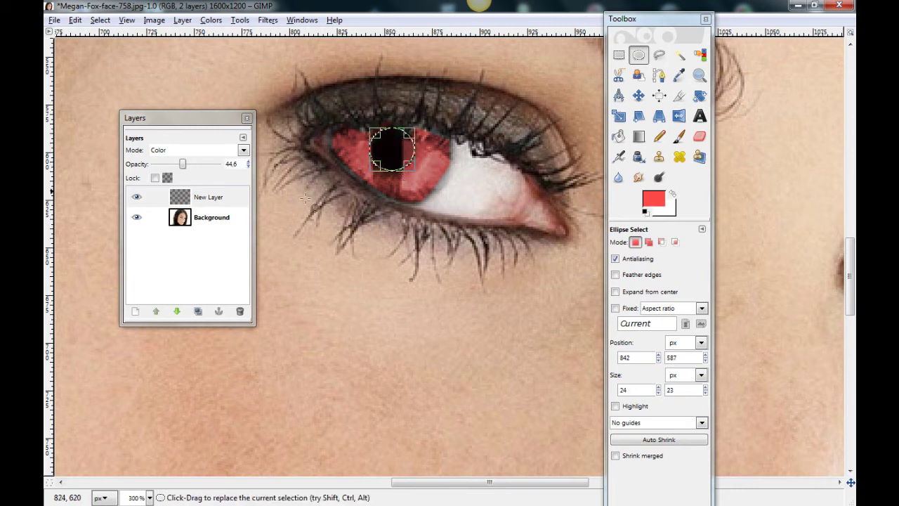
{"action": "left_click", "coordinate": [199, 219]}
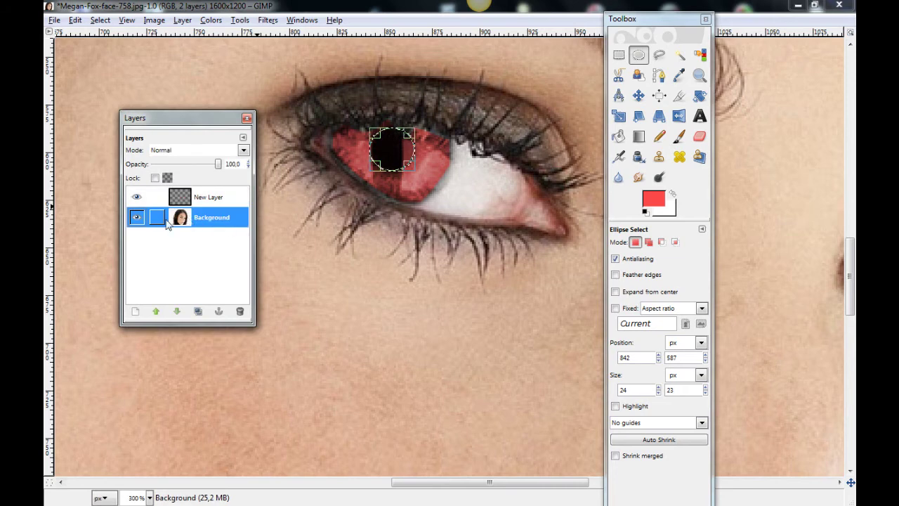
{"action": "left_click", "coordinate": [184, 199]}
{"action": "left_click", "coordinate": [157, 217]}
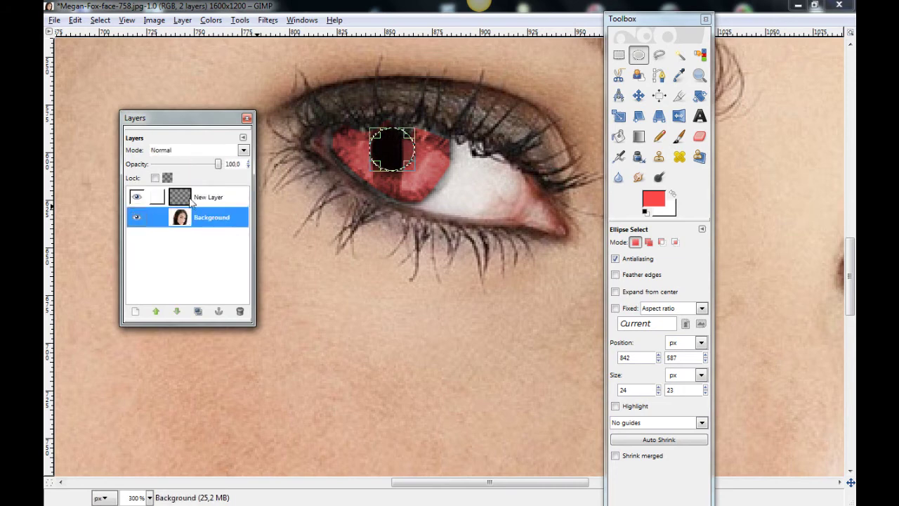
{"action": "left_click", "coordinate": [192, 200]}
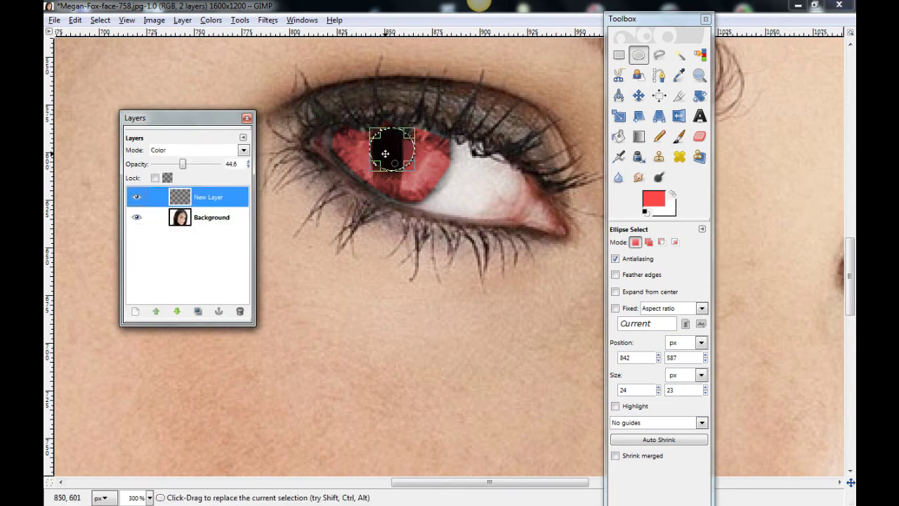
Drop the pupil selection, make Background active, and return to Ellipse Select.
{"action": "left_click", "coordinate": [618, 55]}
{"action": "left_click", "coordinate": [551, 175]}
{"action": "left_click", "coordinate": [180, 217]}
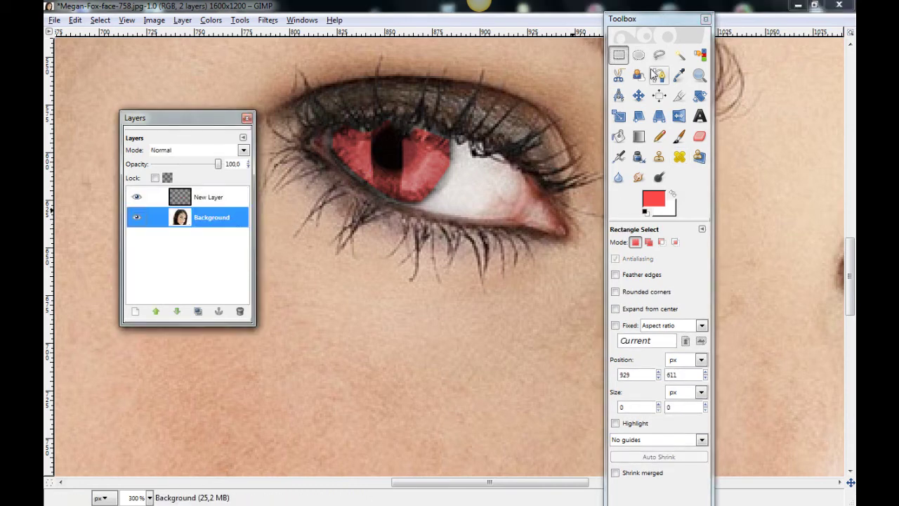
{"action": "left_click", "coordinate": [639, 54]}
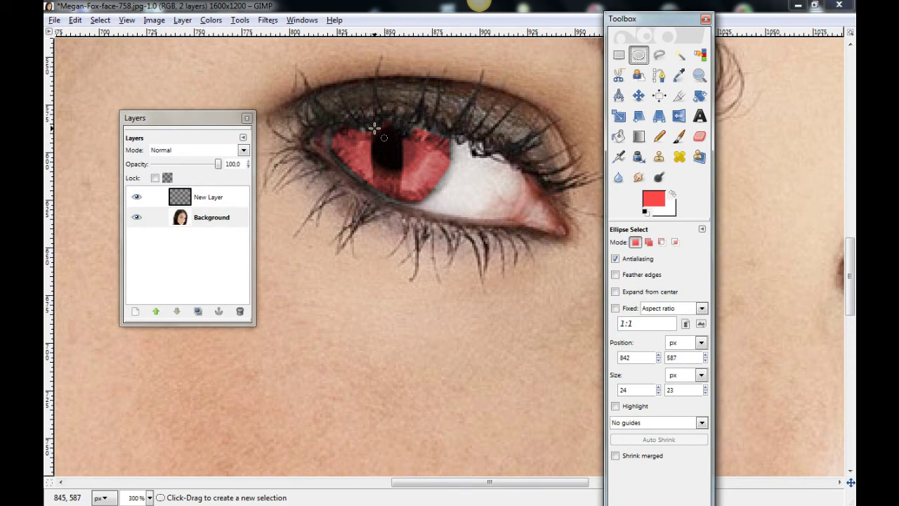
Circle-select the left pupil at about 25×25, add the right pupil, then activate New Layer.
{"action": "left_click_drag", "start_coordinate": [373, 129], "coordinate": [417, 175]}
{"action": "left_click_drag", "start_coordinate": [377, 152], "coordinate": [375, 151]}
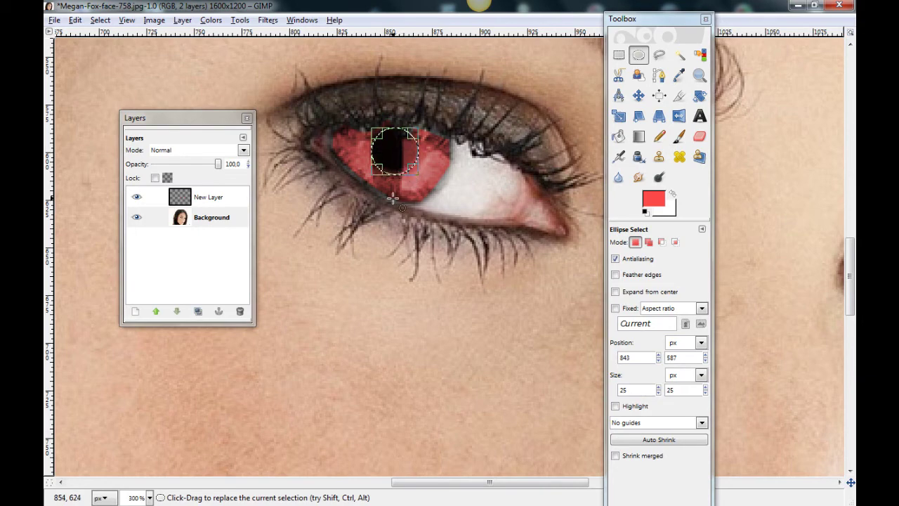
{"action": "scroll", "coordinate": [337, 215], "scroll_direction": "left", "scroll_amount": 1}
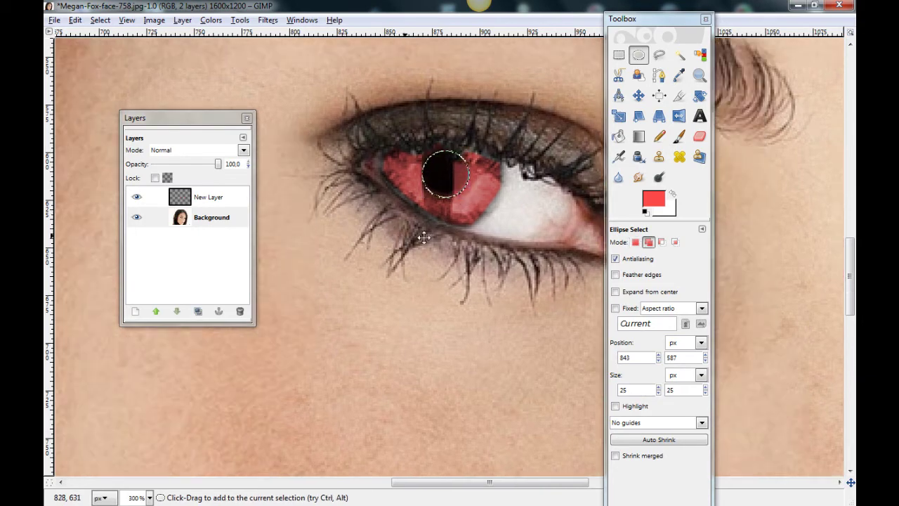
{"action": "scroll", "coordinate": [318, 216], "scroll_direction": "down", "scroll_amount": 1}
{"action": "scroll", "coordinate": [319, 217], "scroll_direction": "right", "scroll_amount": 2}
{"action": "scroll", "coordinate": [435, 193], "scroll_direction": "right", "scroll_amount": 3}
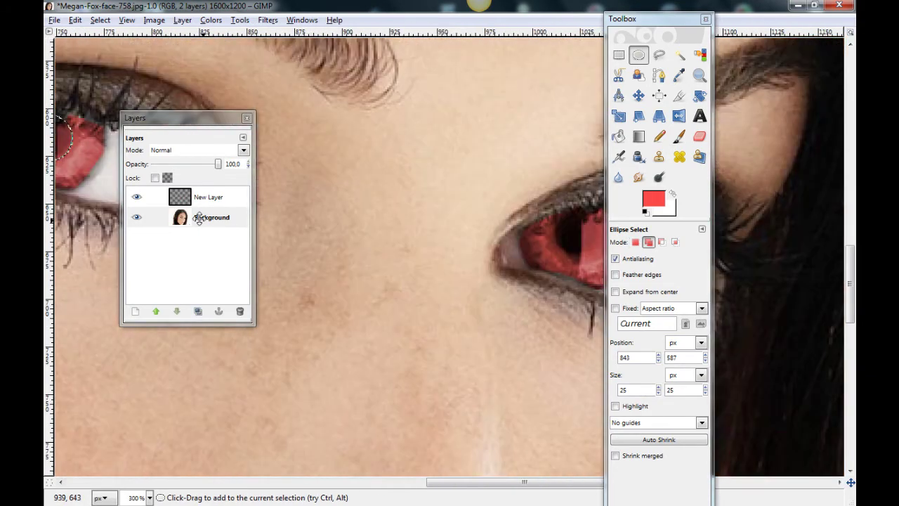
{"action": "scroll", "coordinate": [393, 184], "scroll_direction": "right", "scroll_amount": 4}
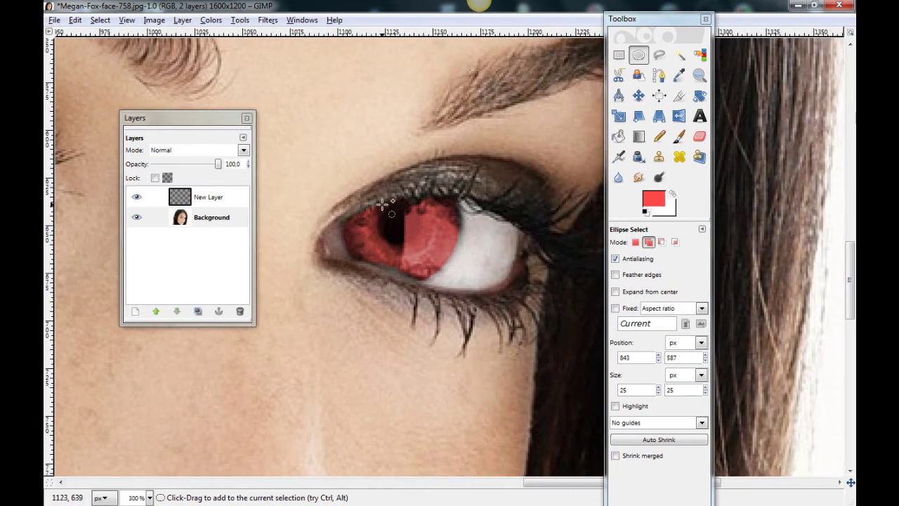
{"action": "left_click_drag", "start_coordinate": [376, 204], "coordinate": [423, 245]}
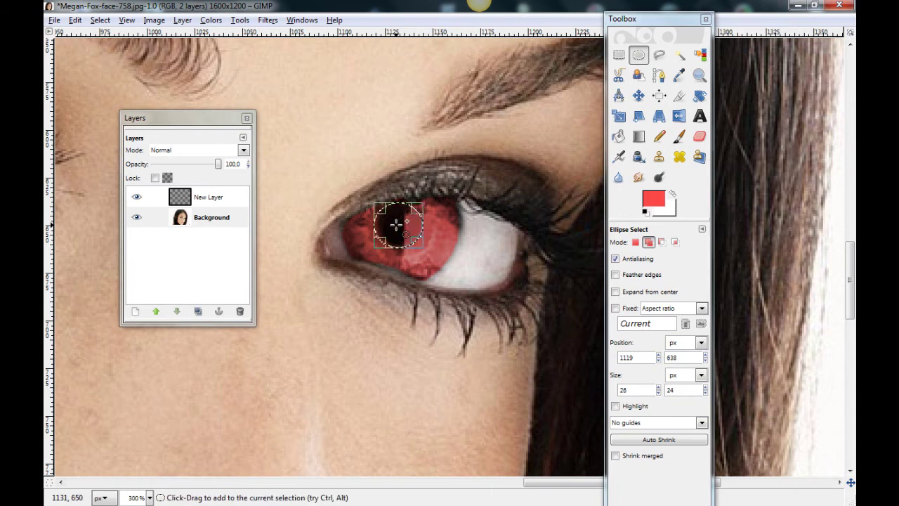
{"action": "key", "text": "shift"}
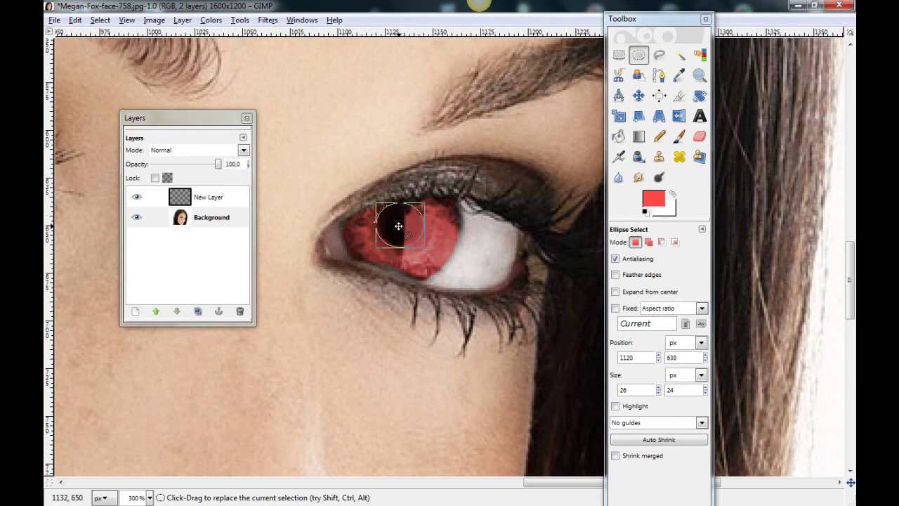
{"action": "left_click", "coordinate": [209, 198]}
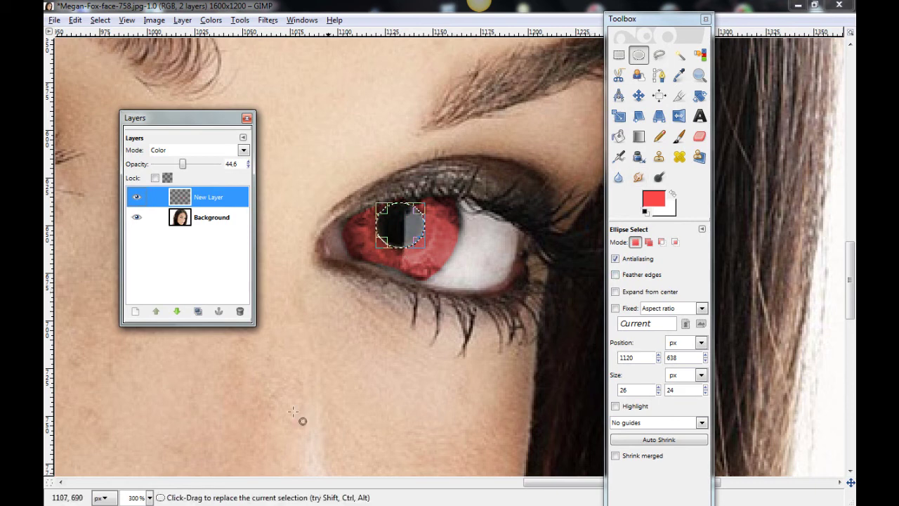
Drop the round pupil selection with a Rectangle Select click on the canvas.
{"action": "left_click", "coordinate": [618, 55]}
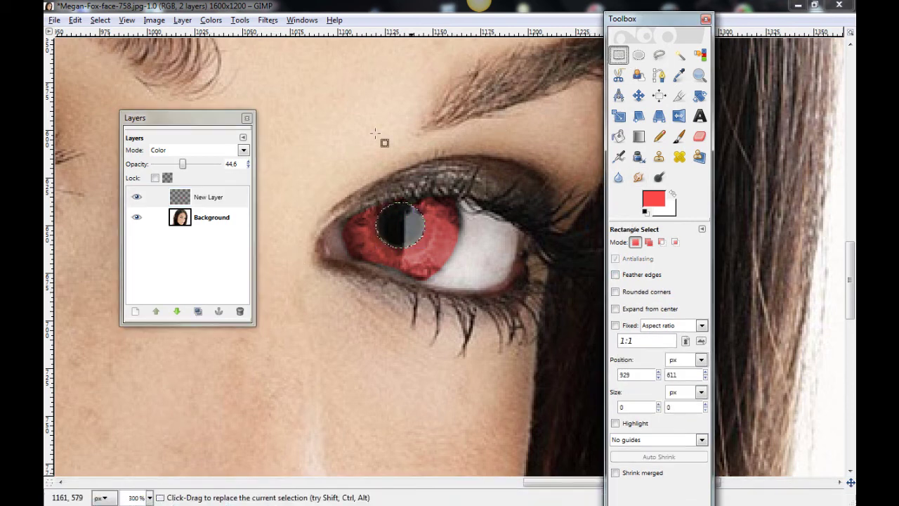
{"action": "left_click", "coordinate": [331, 148]}
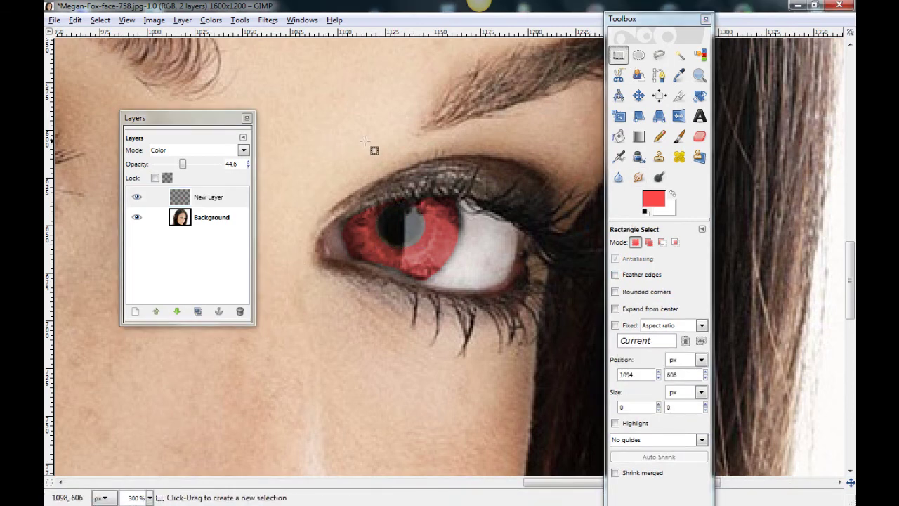
Set the status-bar zoom level to 50 % to show the whole face.
{"action": "left_click", "coordinate": [149, 498]}
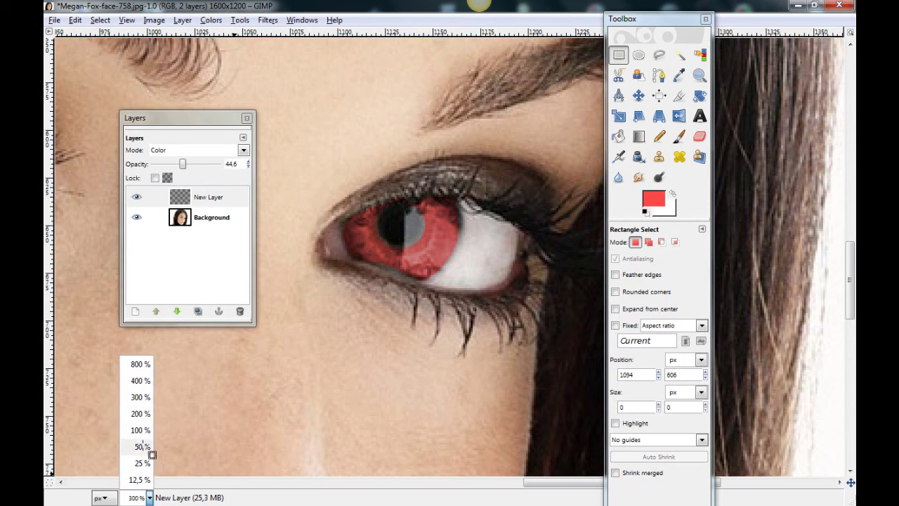
{"action": "left_click", "coordinate": [143, 447]}
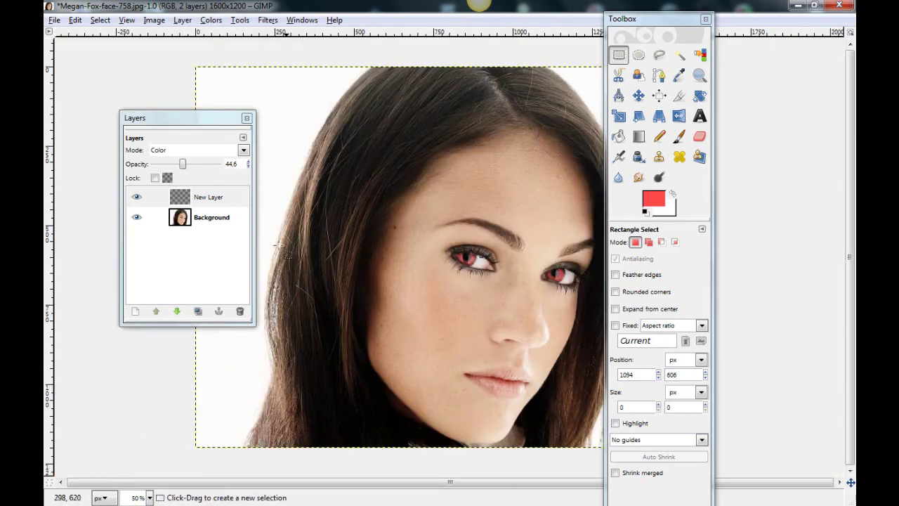
Minimize the GIMP image window and switch the wallpaper via 'Nächster Desktophintergrund'.
{"action": "left_click", "coordinate": [795, 5]}
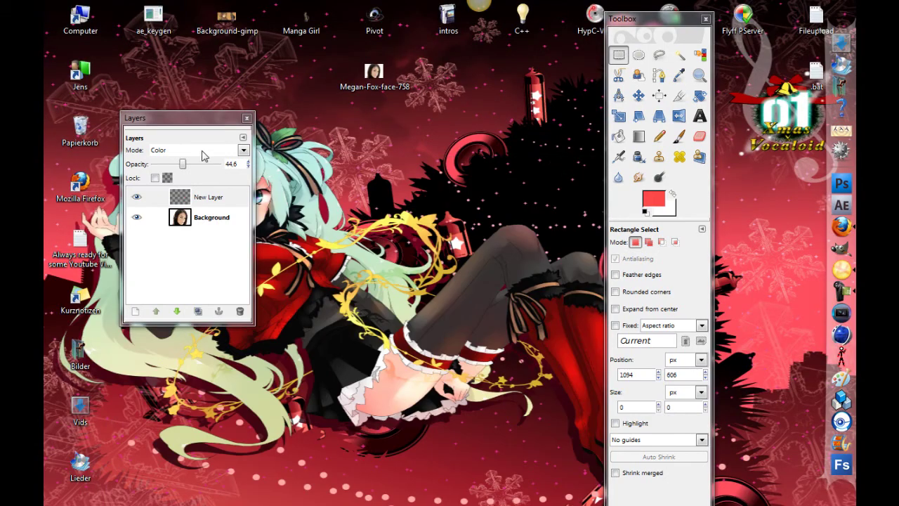
{"action": "right_click", "coordinate": [353, 193]}
{"action": "left_click", "coordinate": [415, 306]}
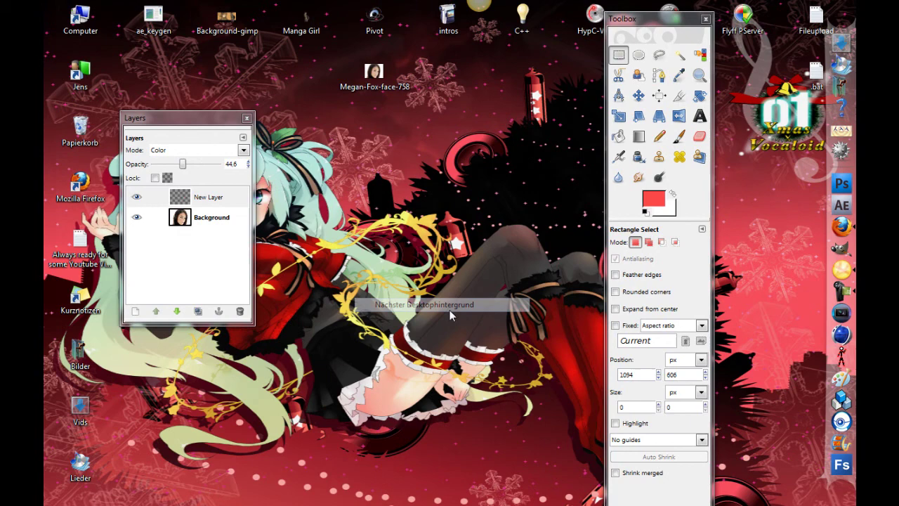